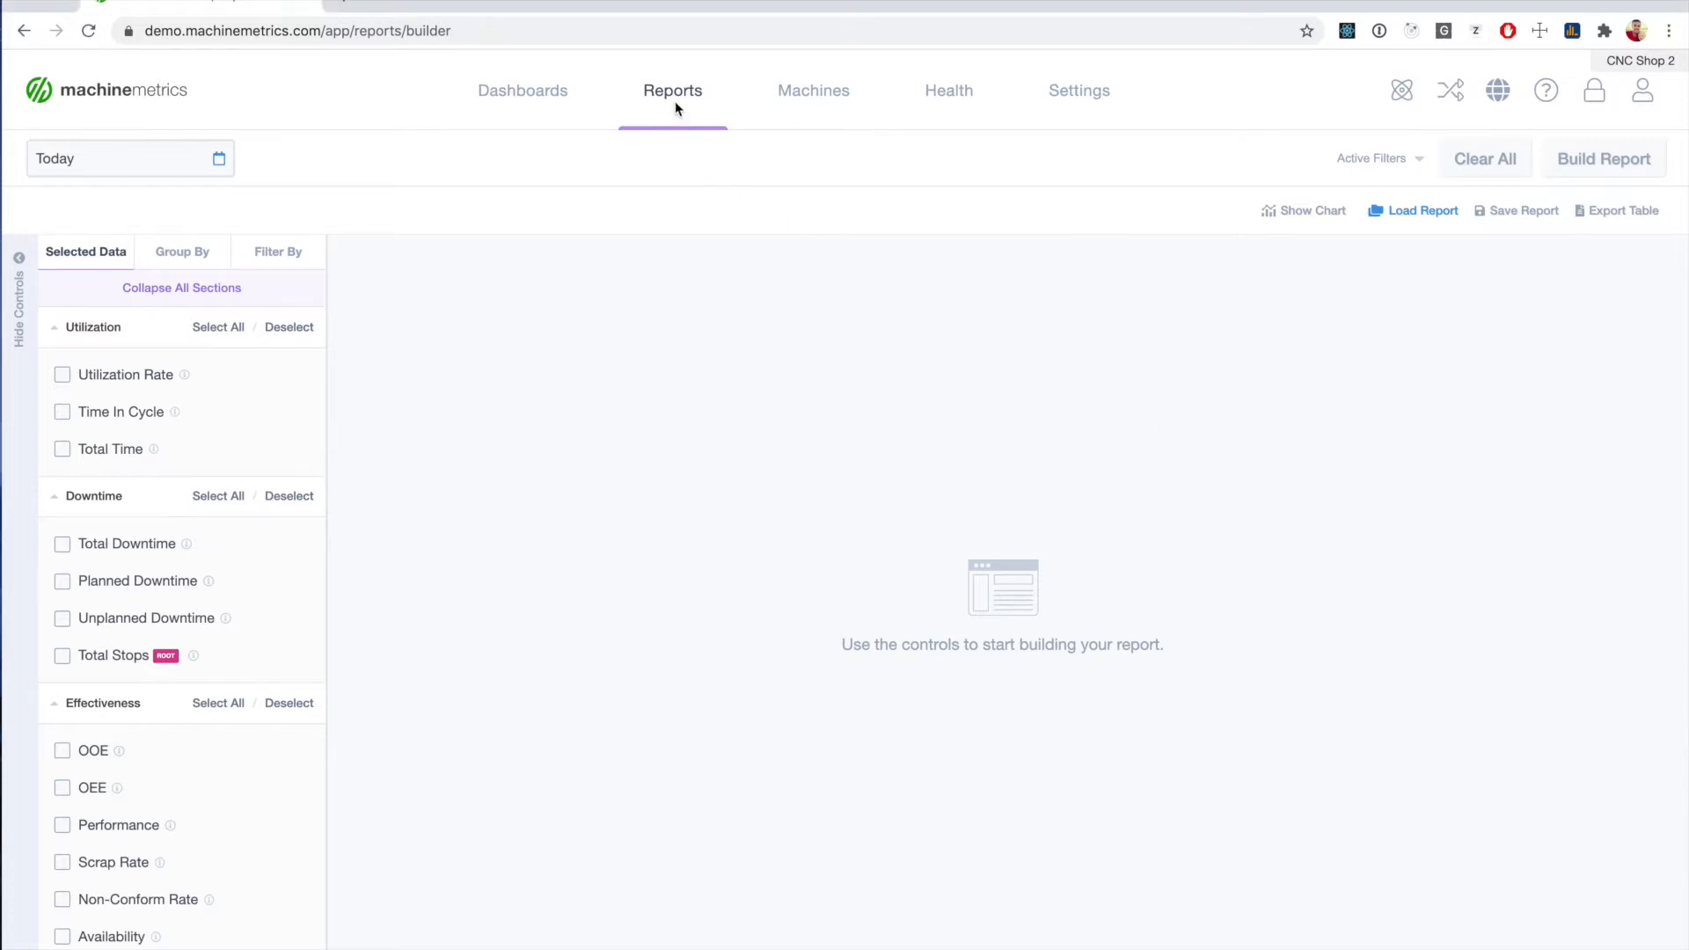
Tick Utilization Rate as the data field in the empty Production Report Builder
mouse_move(674, 102)
click(103, 376)
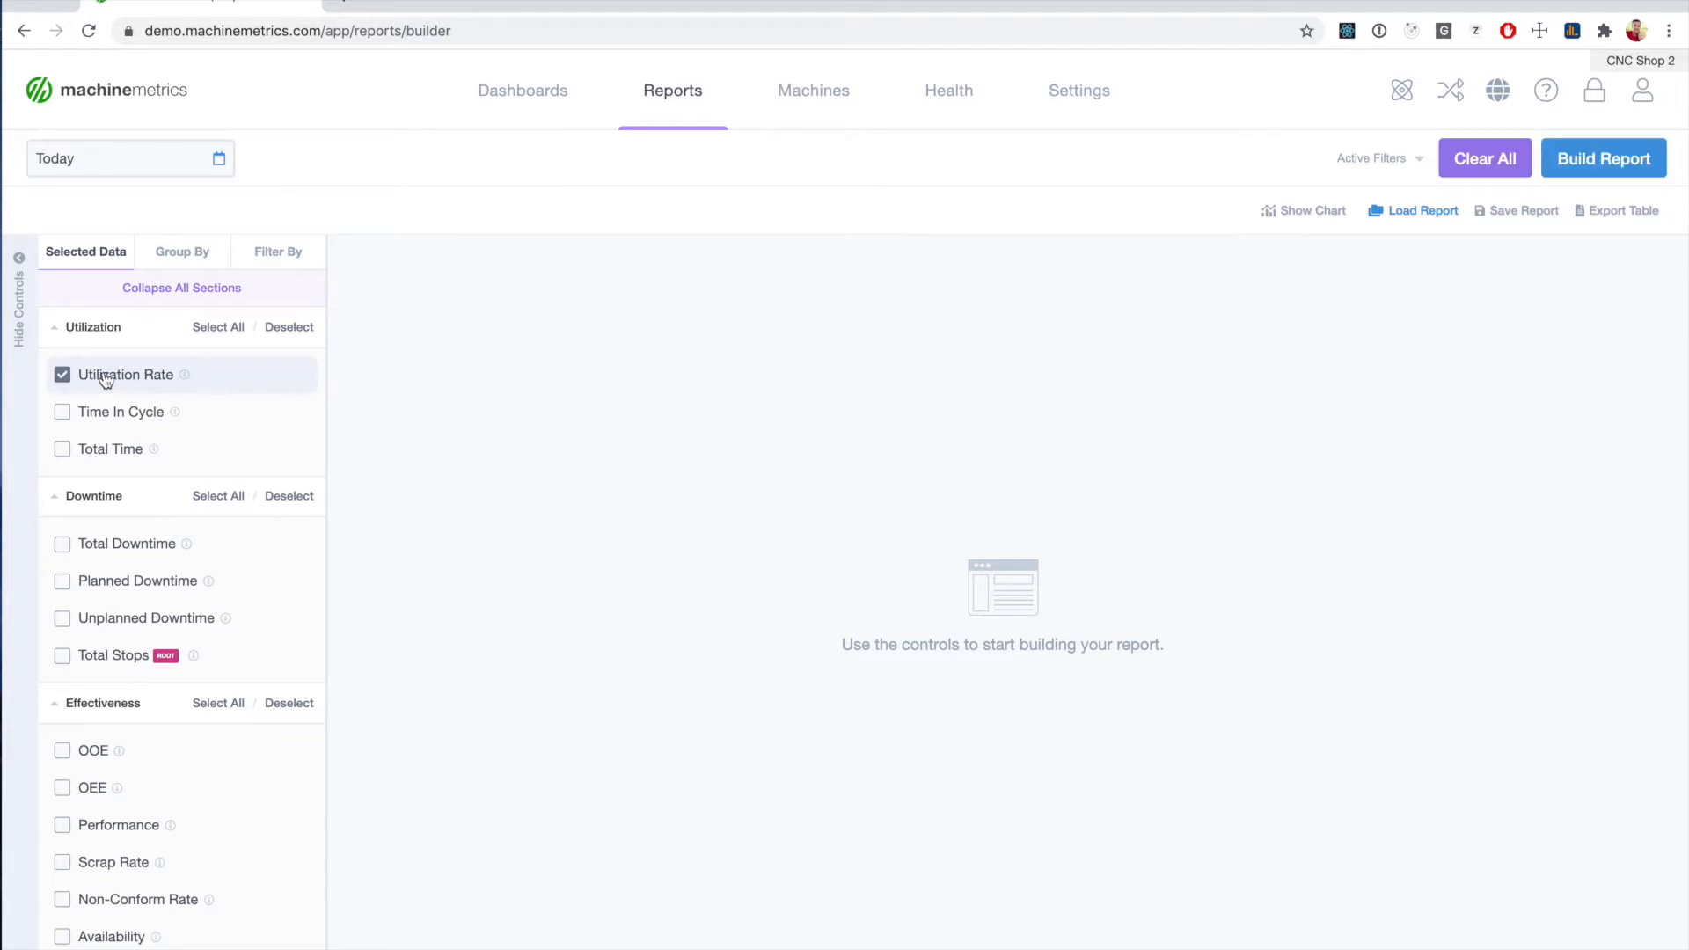
Group the report by Day, set the range to This month, and build it
click(182, 254)
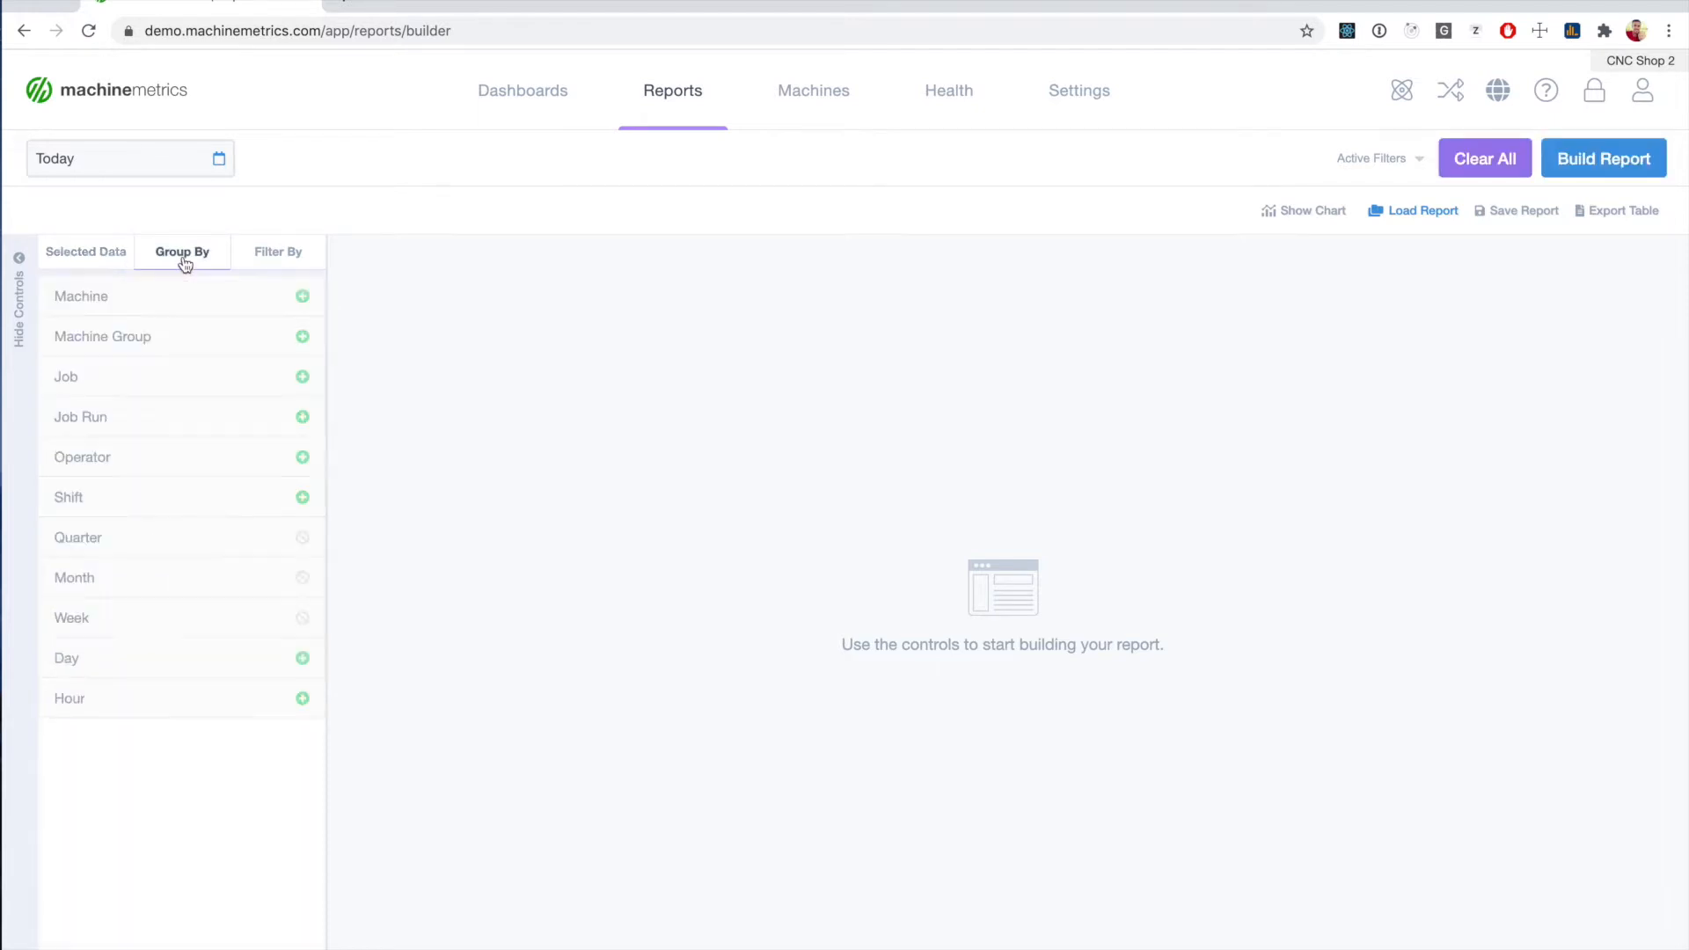
click(91, 672)
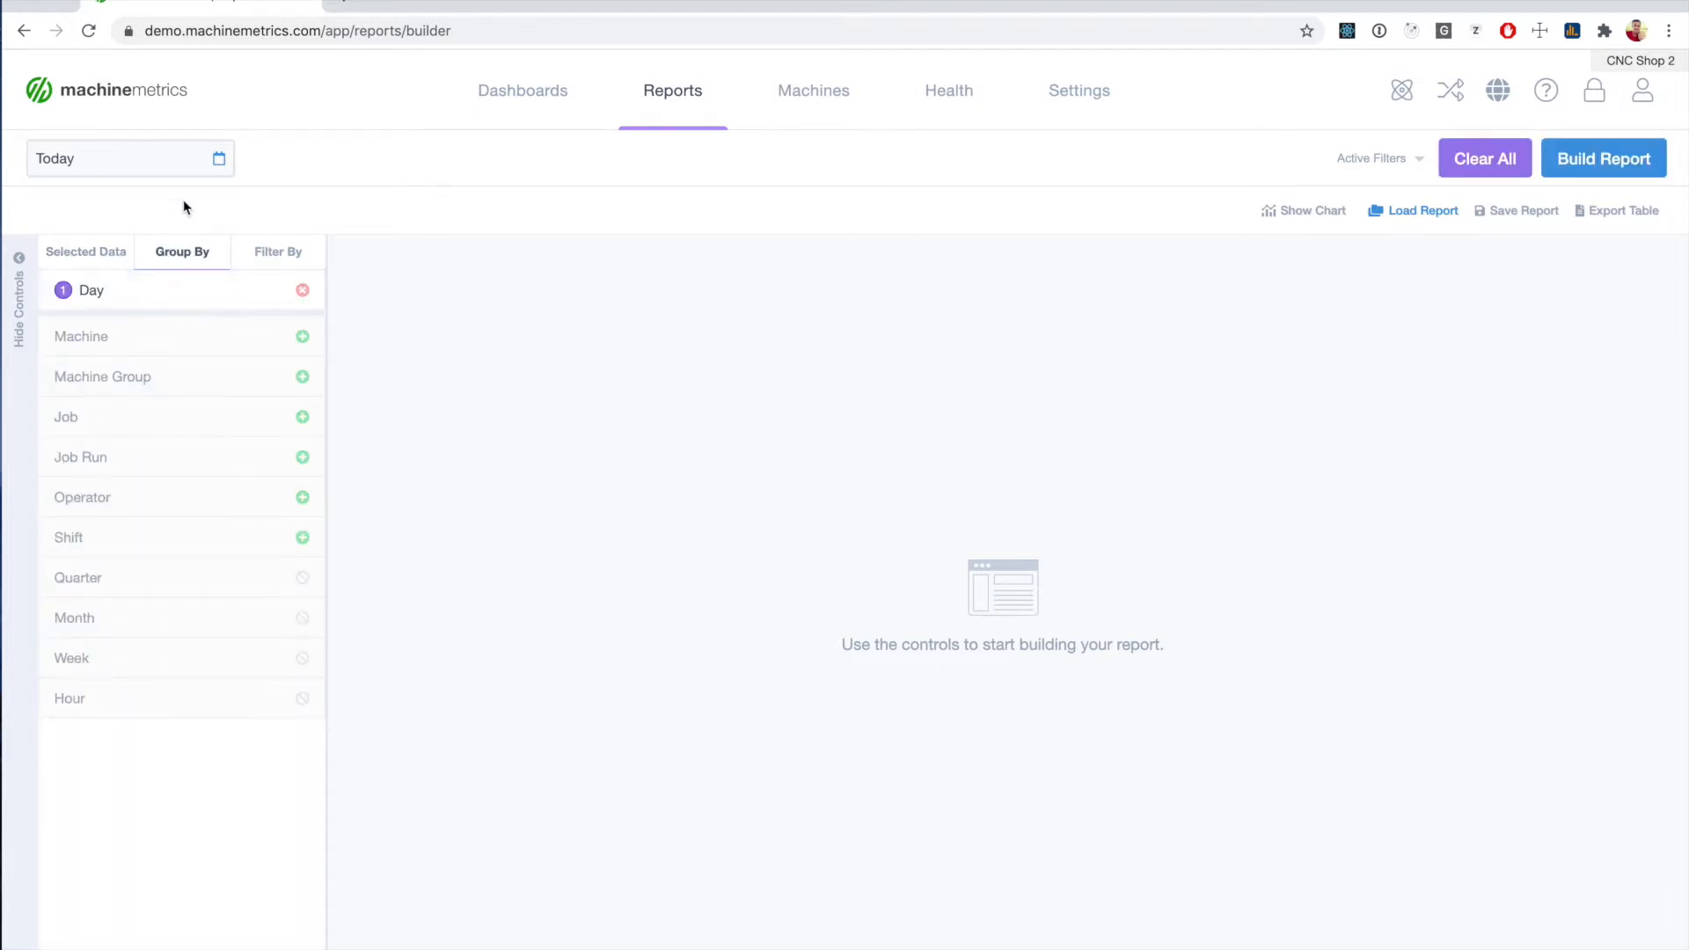
click(193, 163)
click(114, 398)
click(1548, 176)
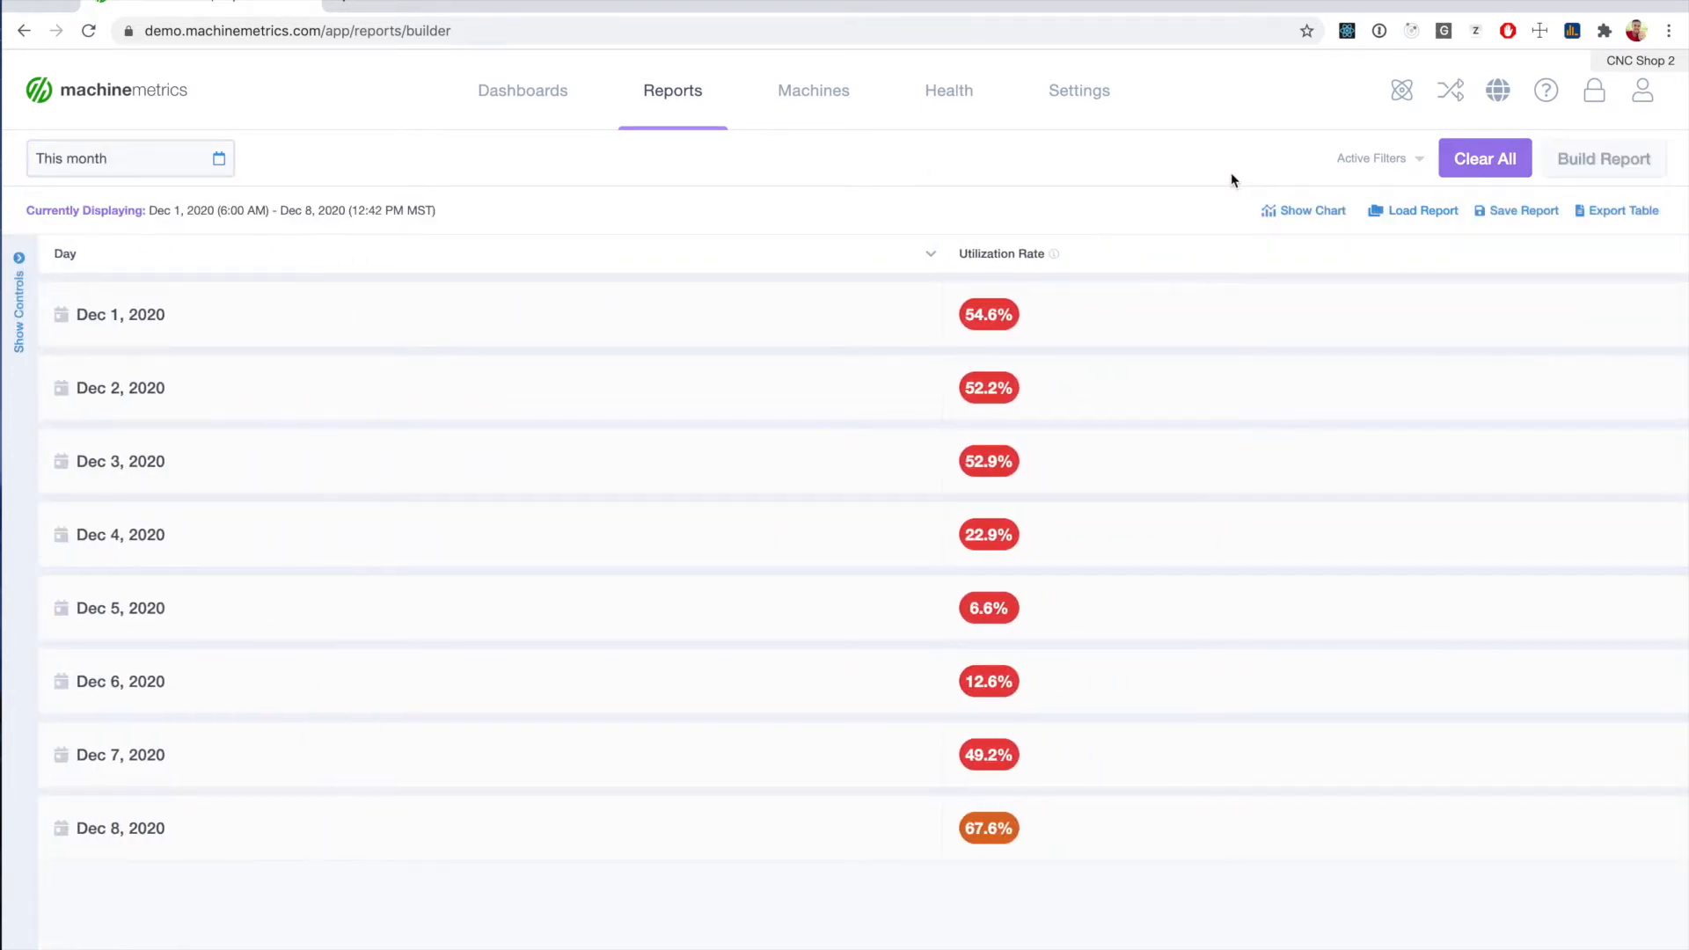
Show the Utilization Rate line chart above the daily Dec 1–8 table and review it
click(1321, 220)
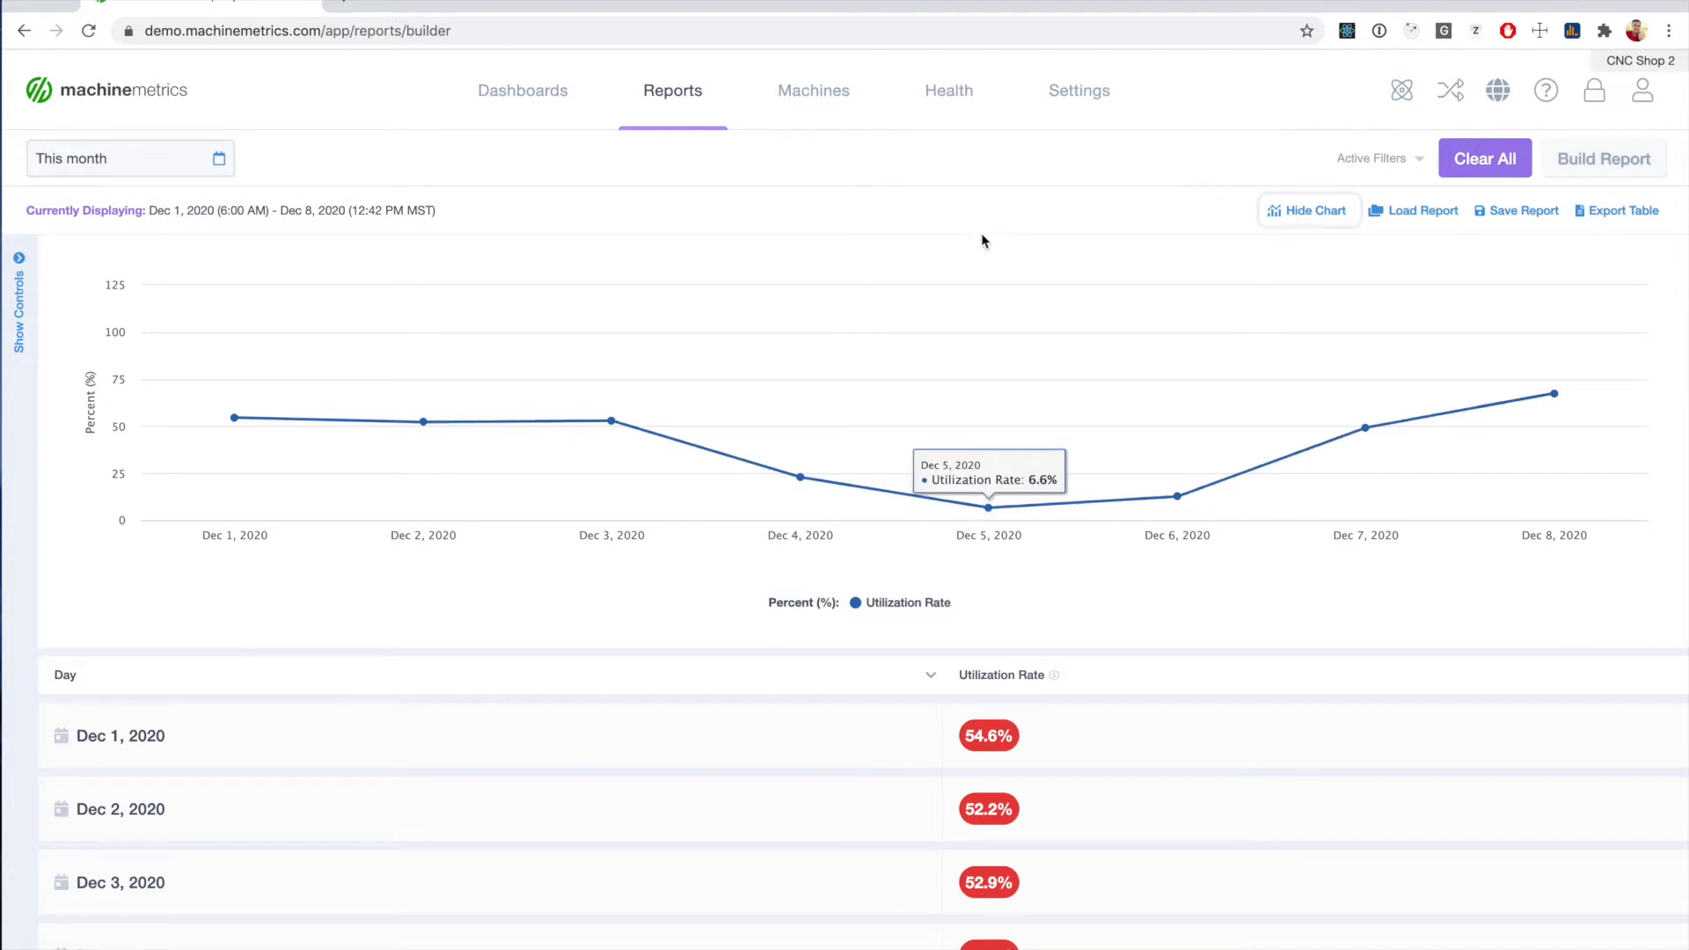
scroll(965, 276, down, 3)
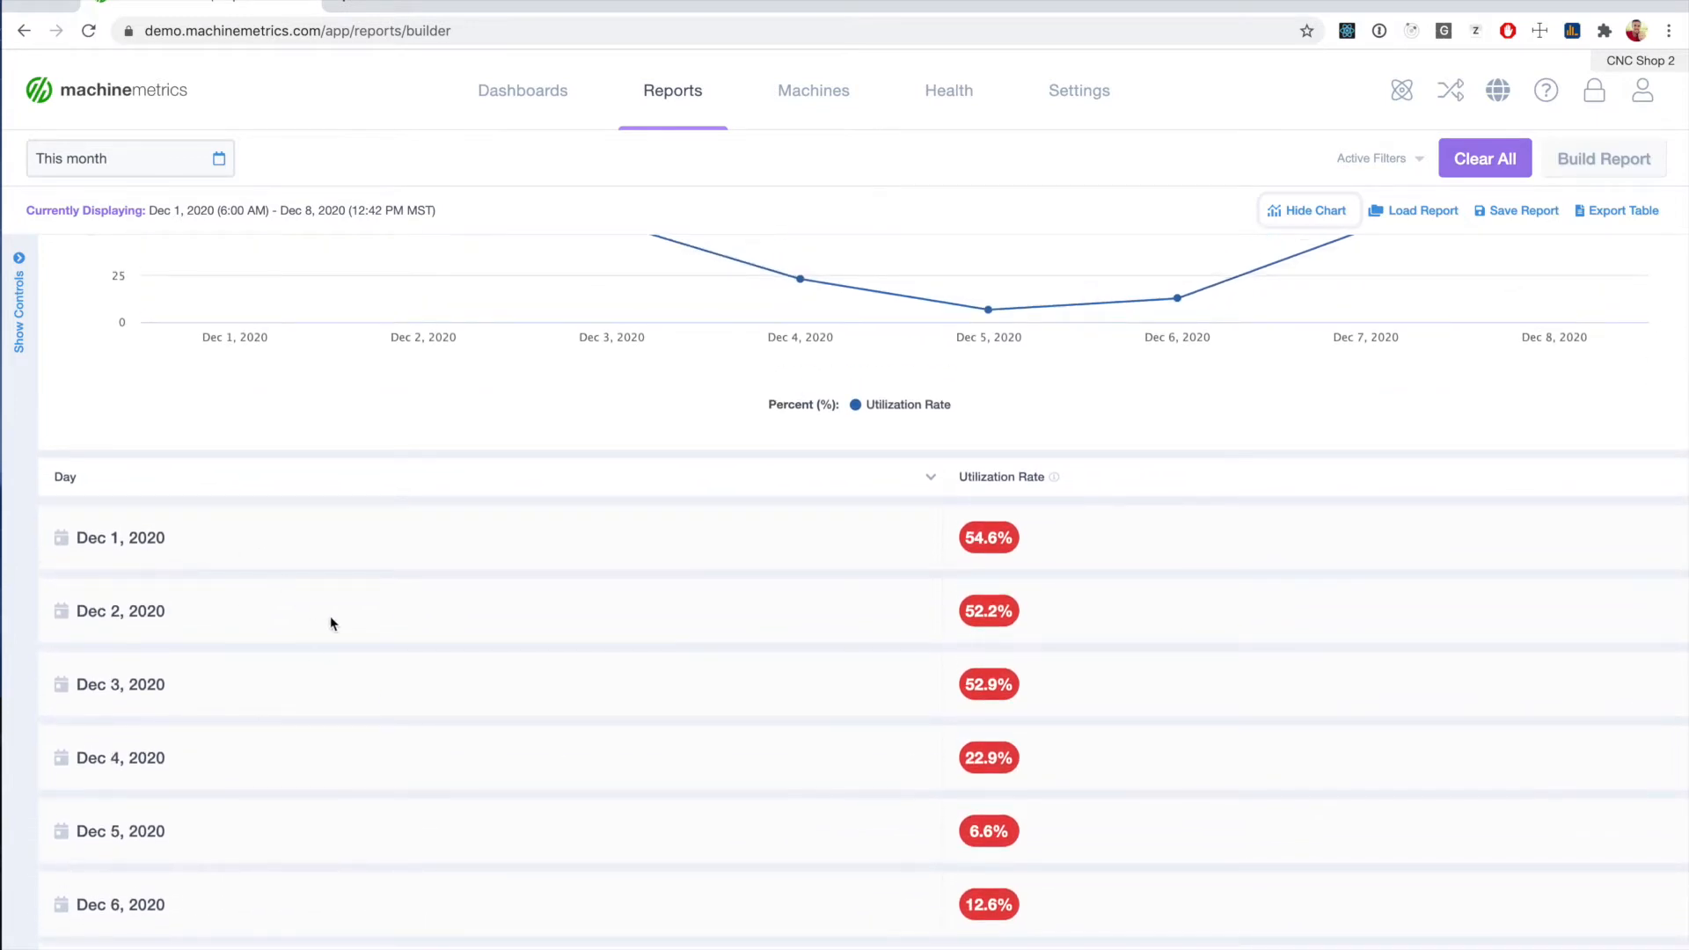
scroll(330, 623, up, 3)
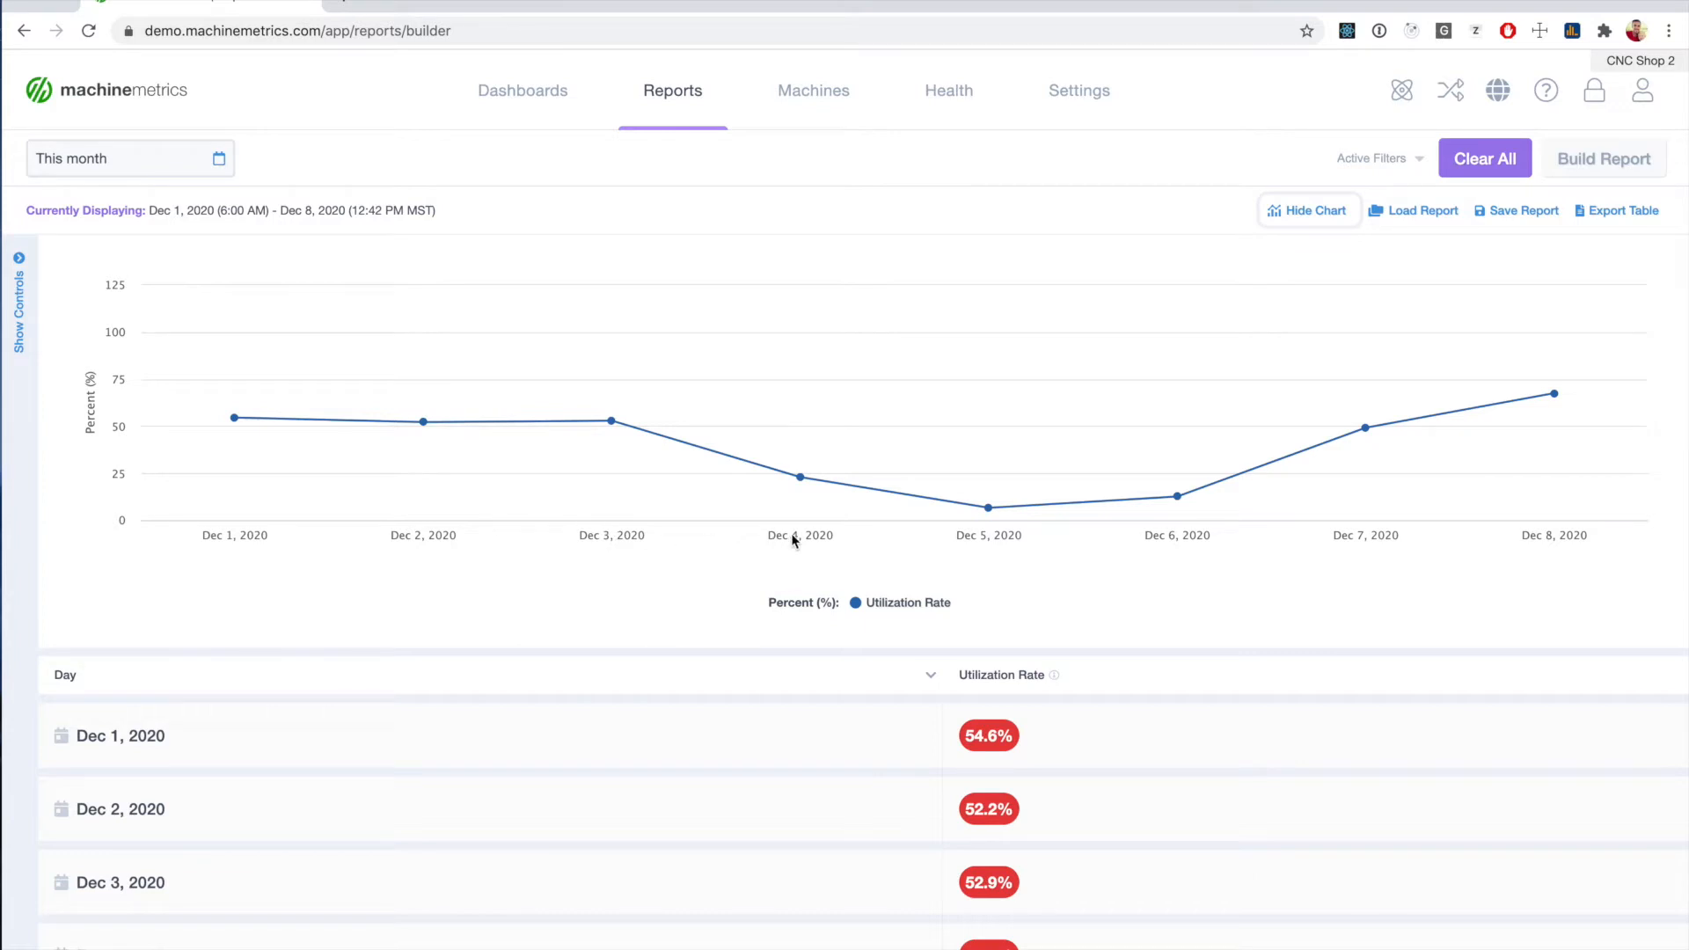
click(22, 359)
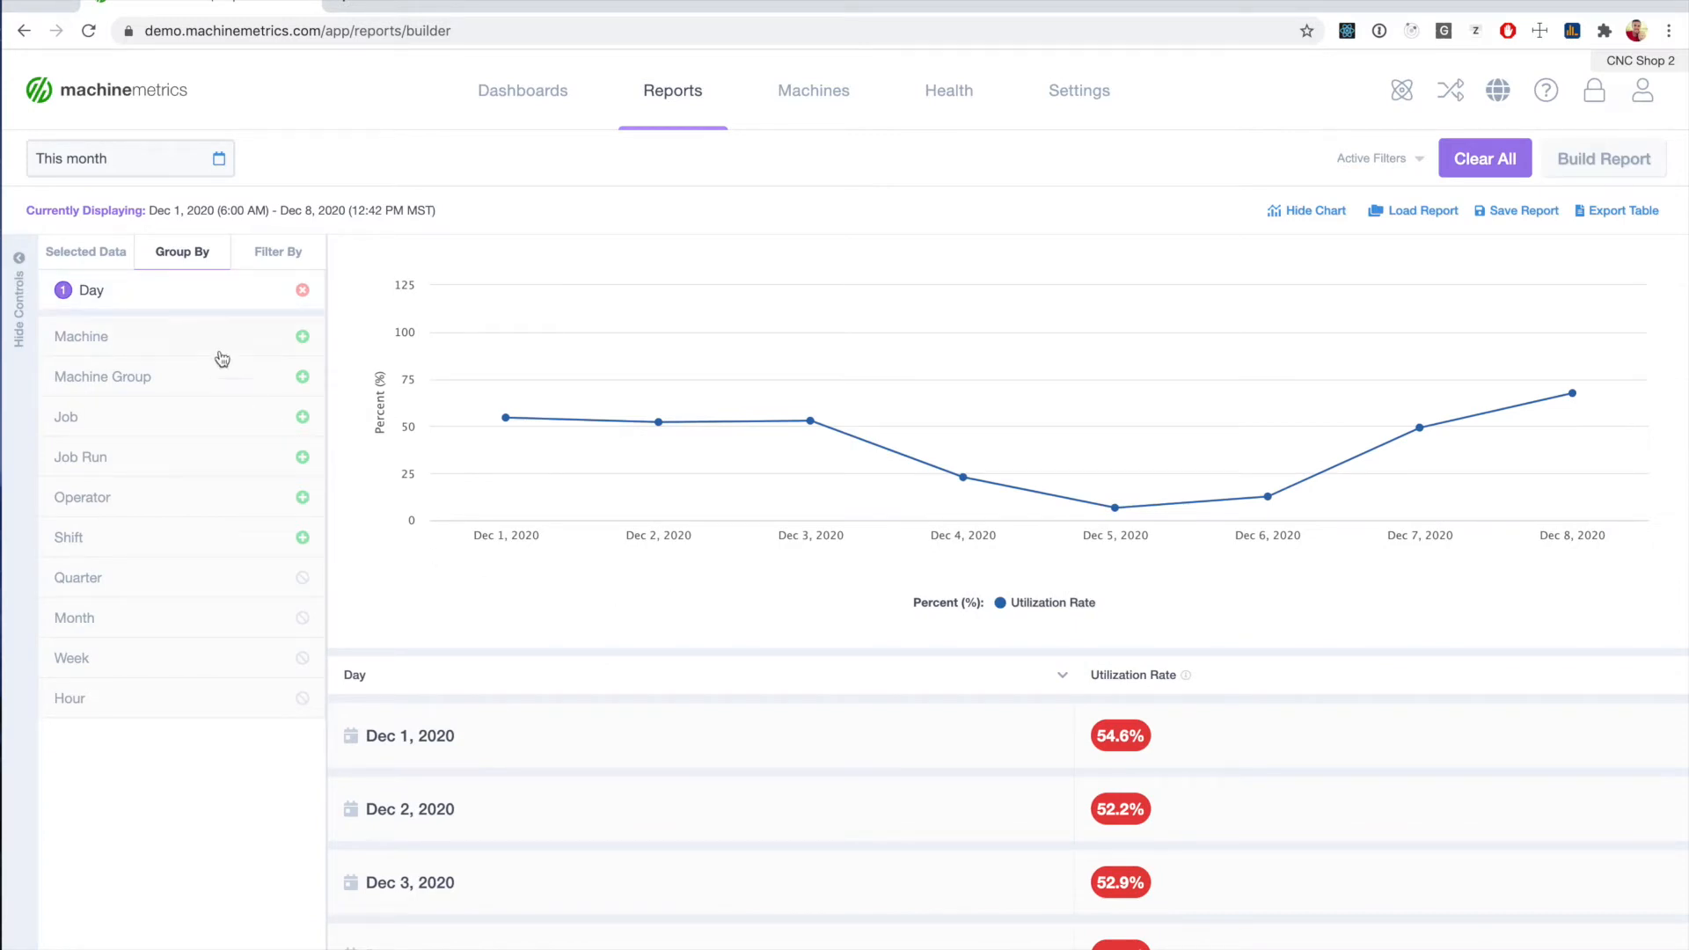
Replace the Day grouping with Machine and rebuild the report
click(211, 303)
click(190, 305)
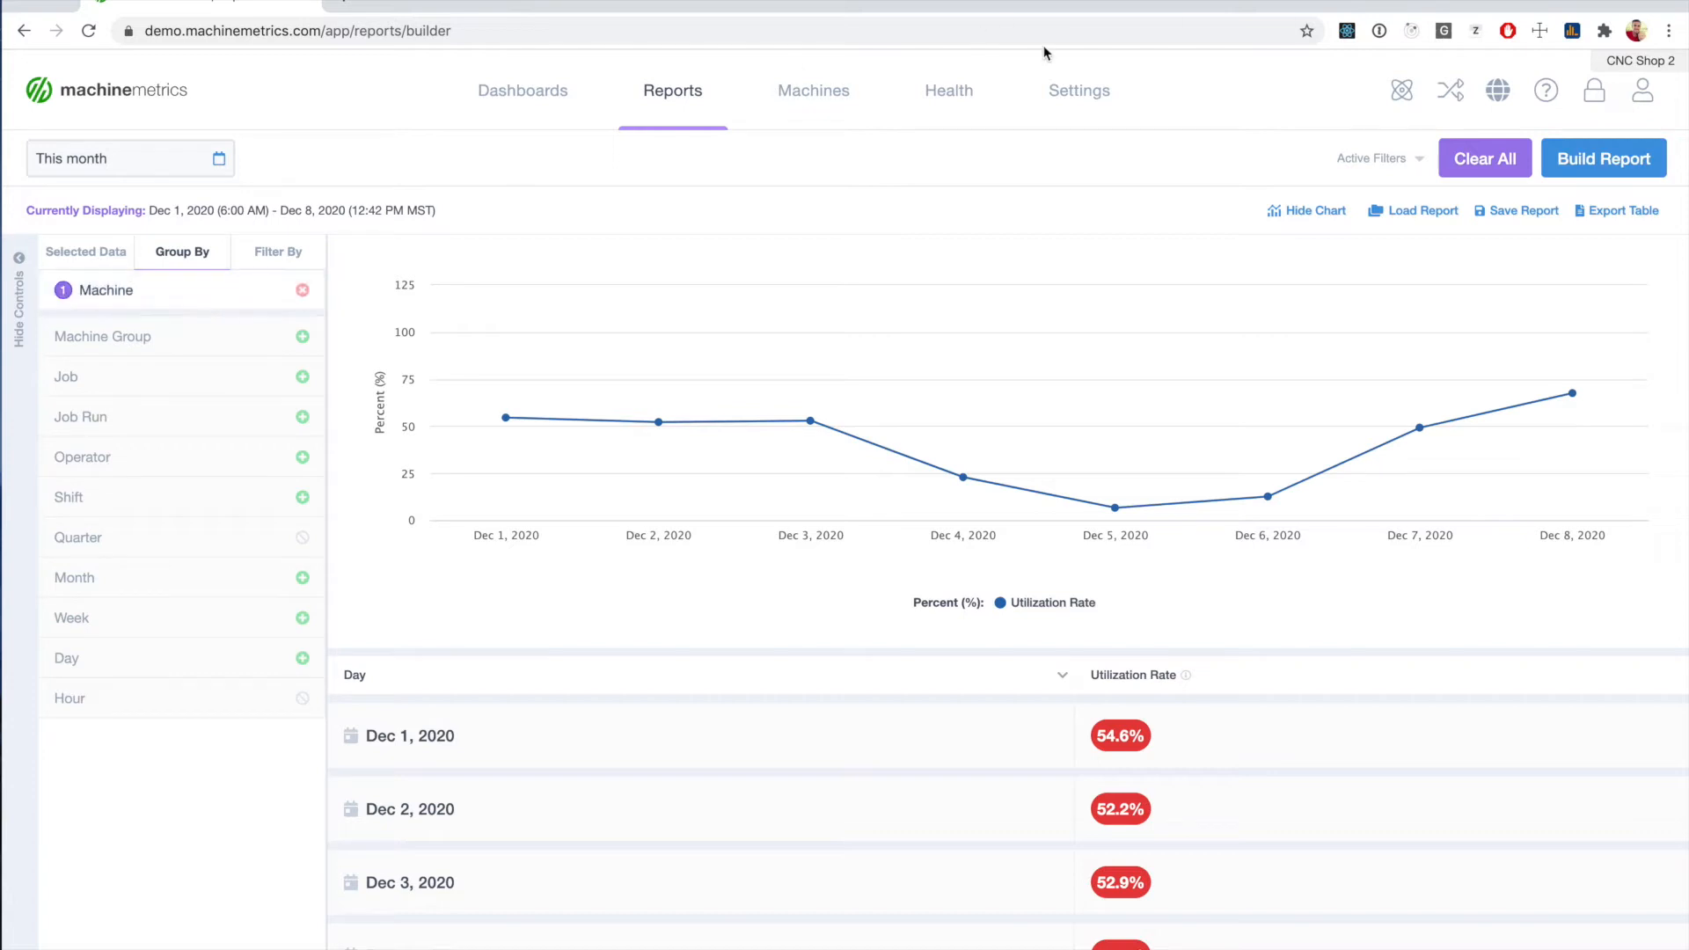
click(1575, 157)
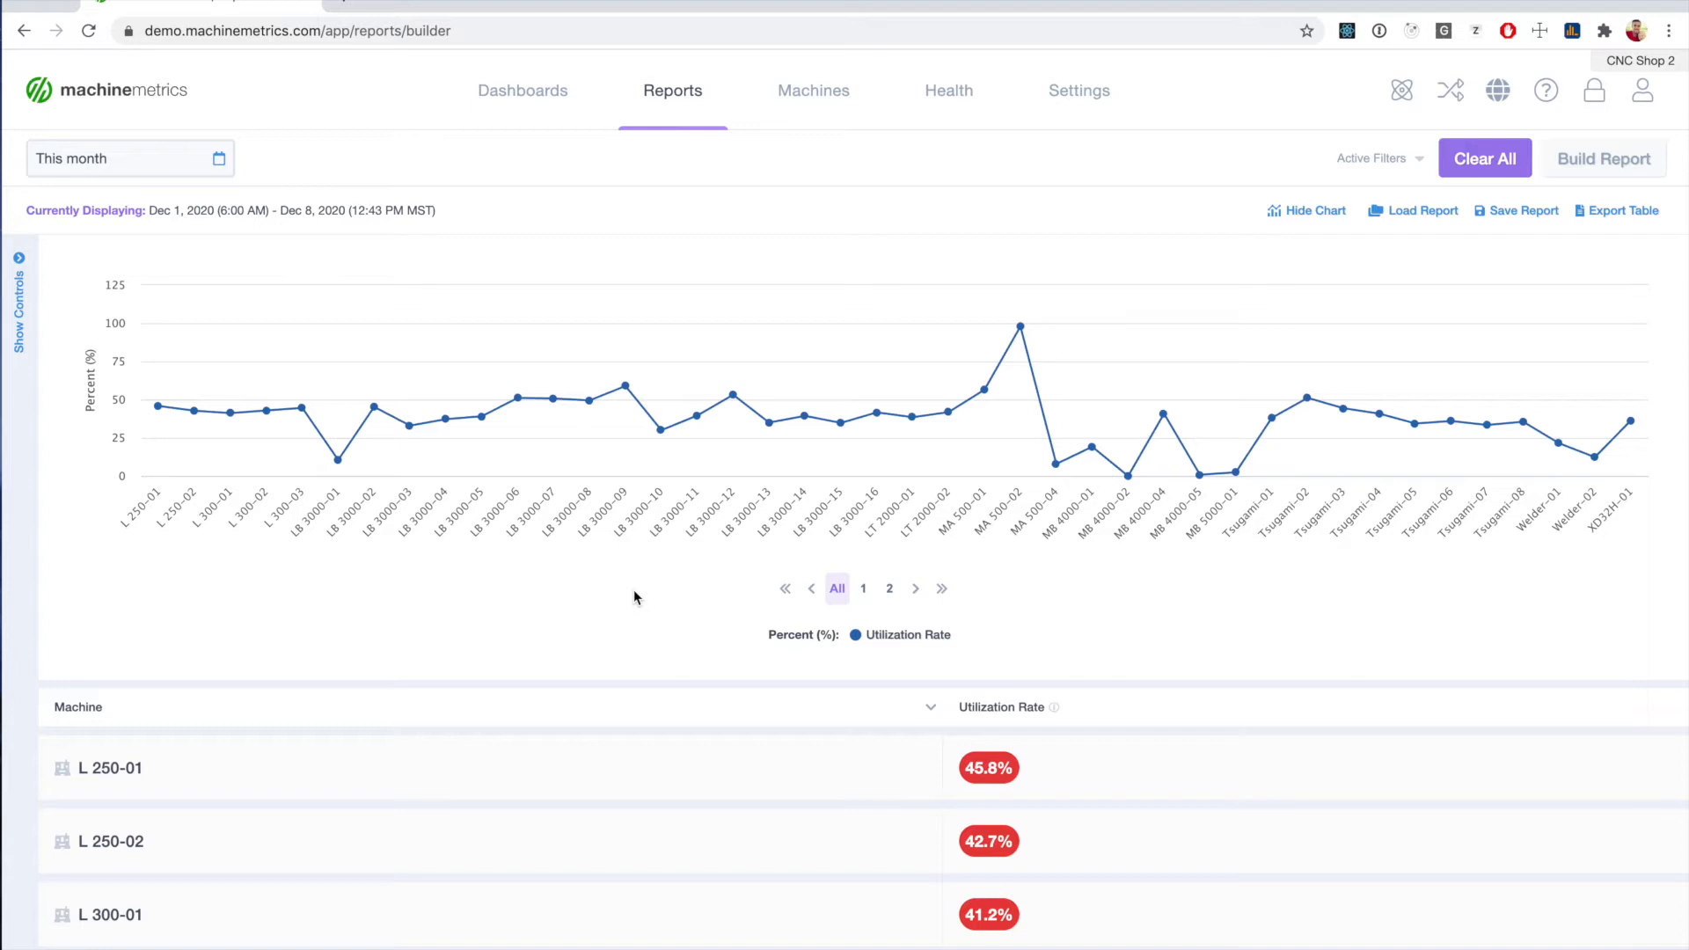
Remove the Machine grouping and go back to the Selected Data measures
click(19, 349)
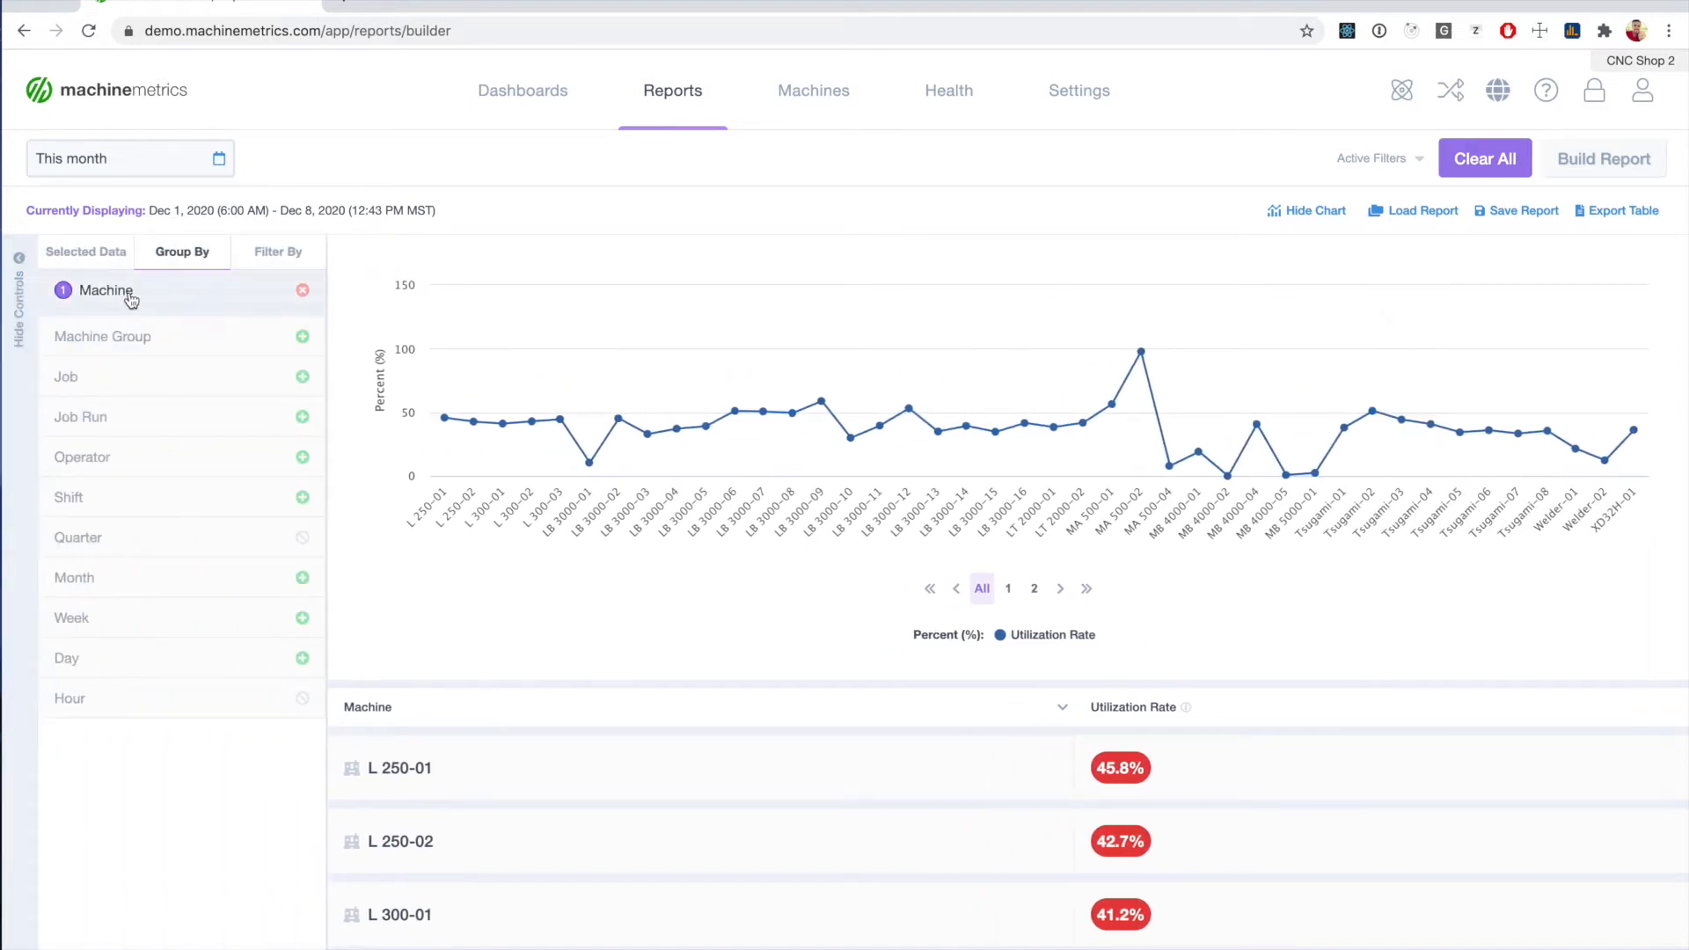
click(132, 298)
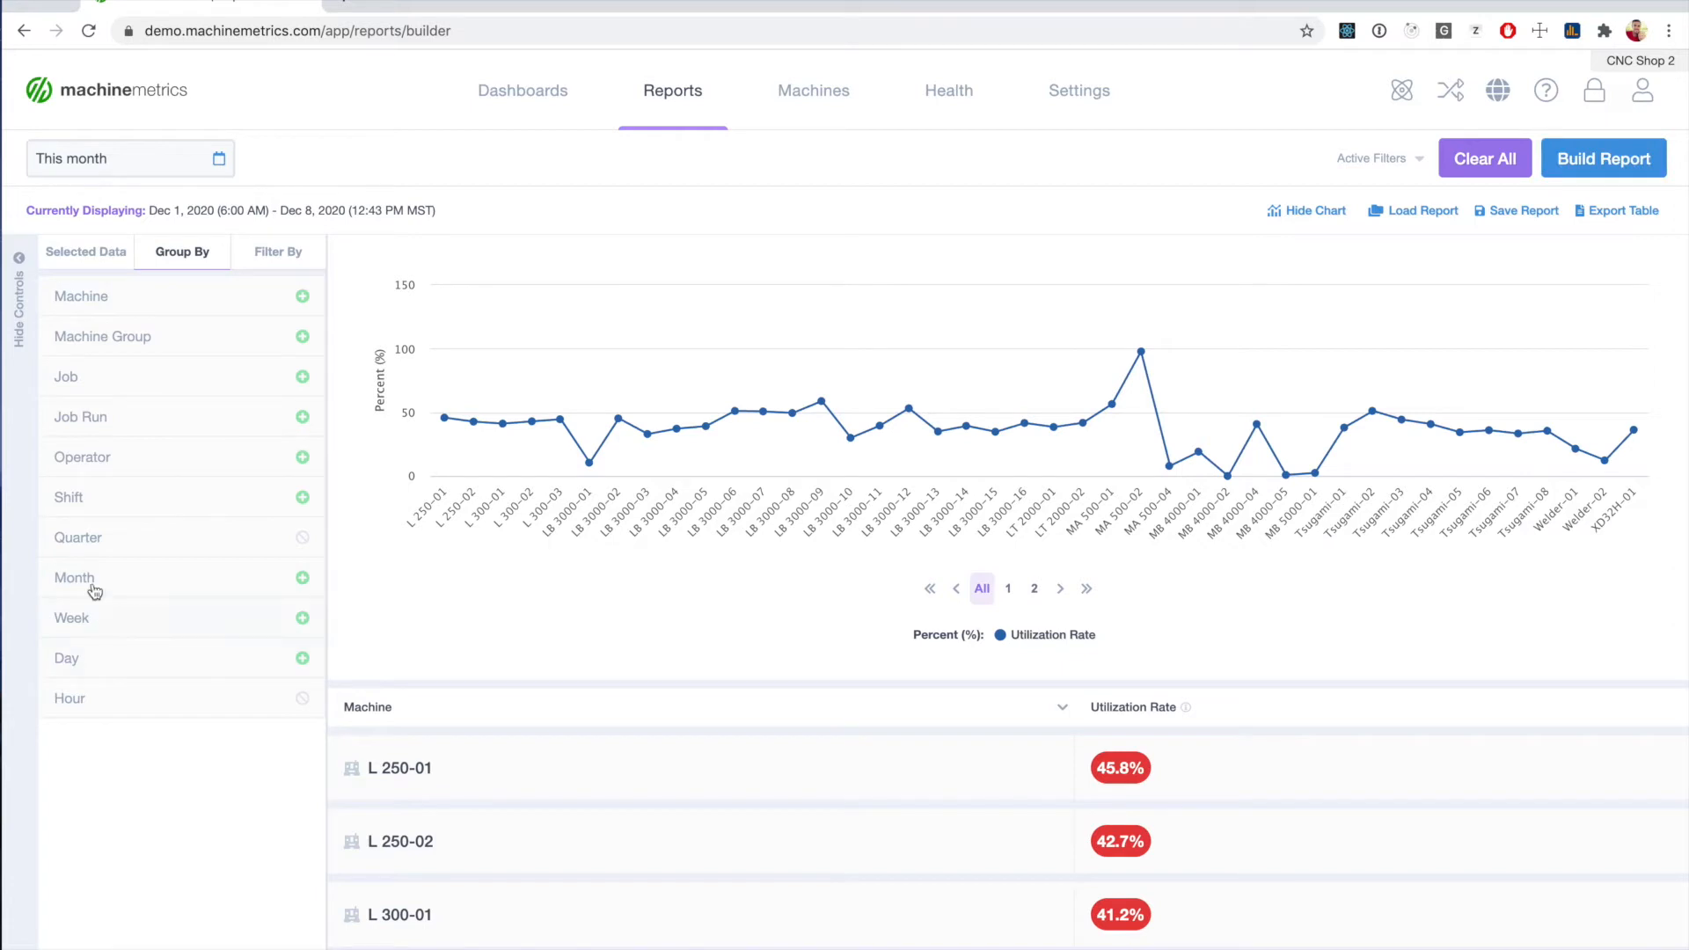
click(97, 250)
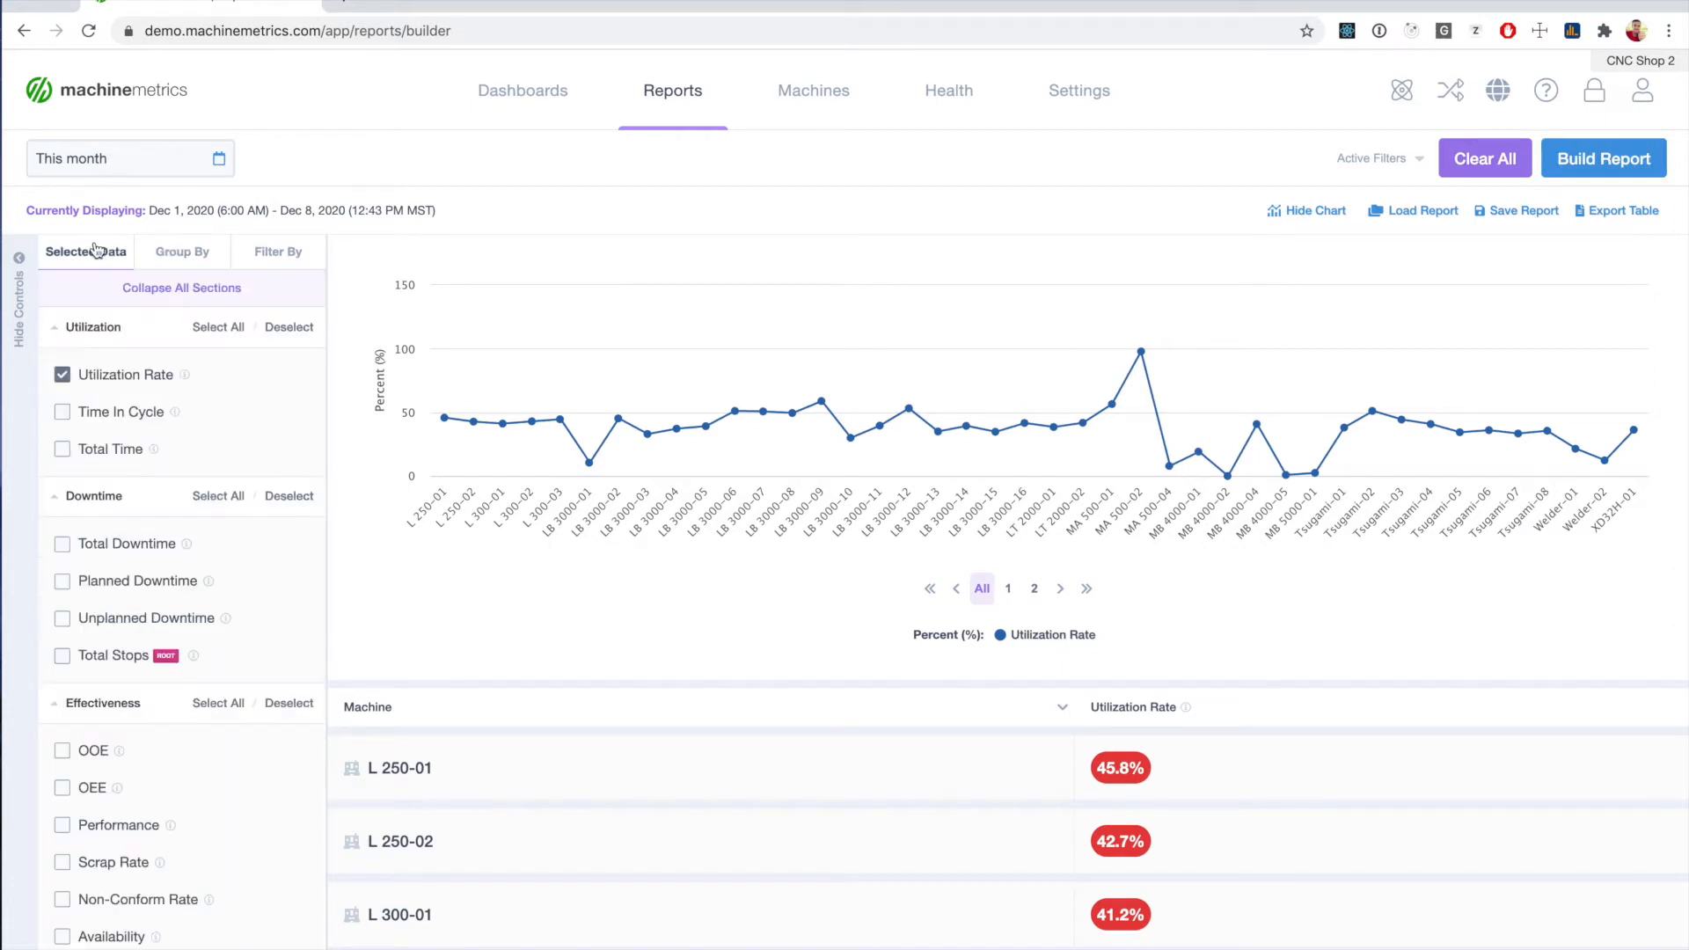
Swap Utilization Rate for OEE, Availability, Performance and Quality in the selected data
click(128, 377)
scroll(143, 495, down, 5)
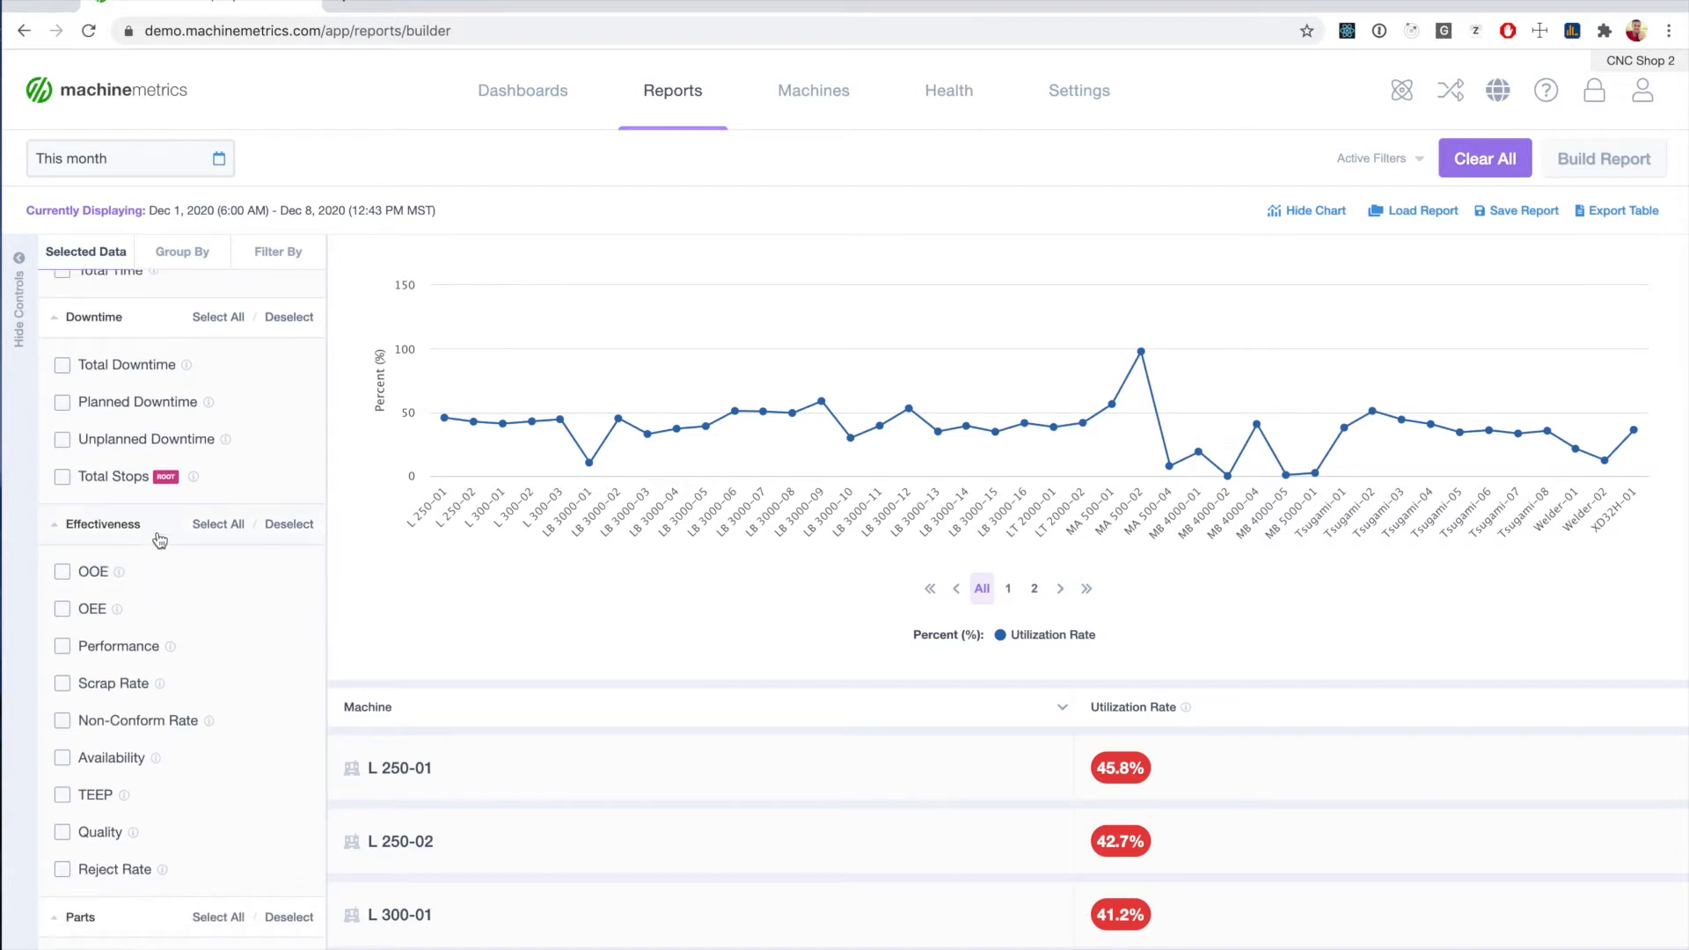
click(87, 619)
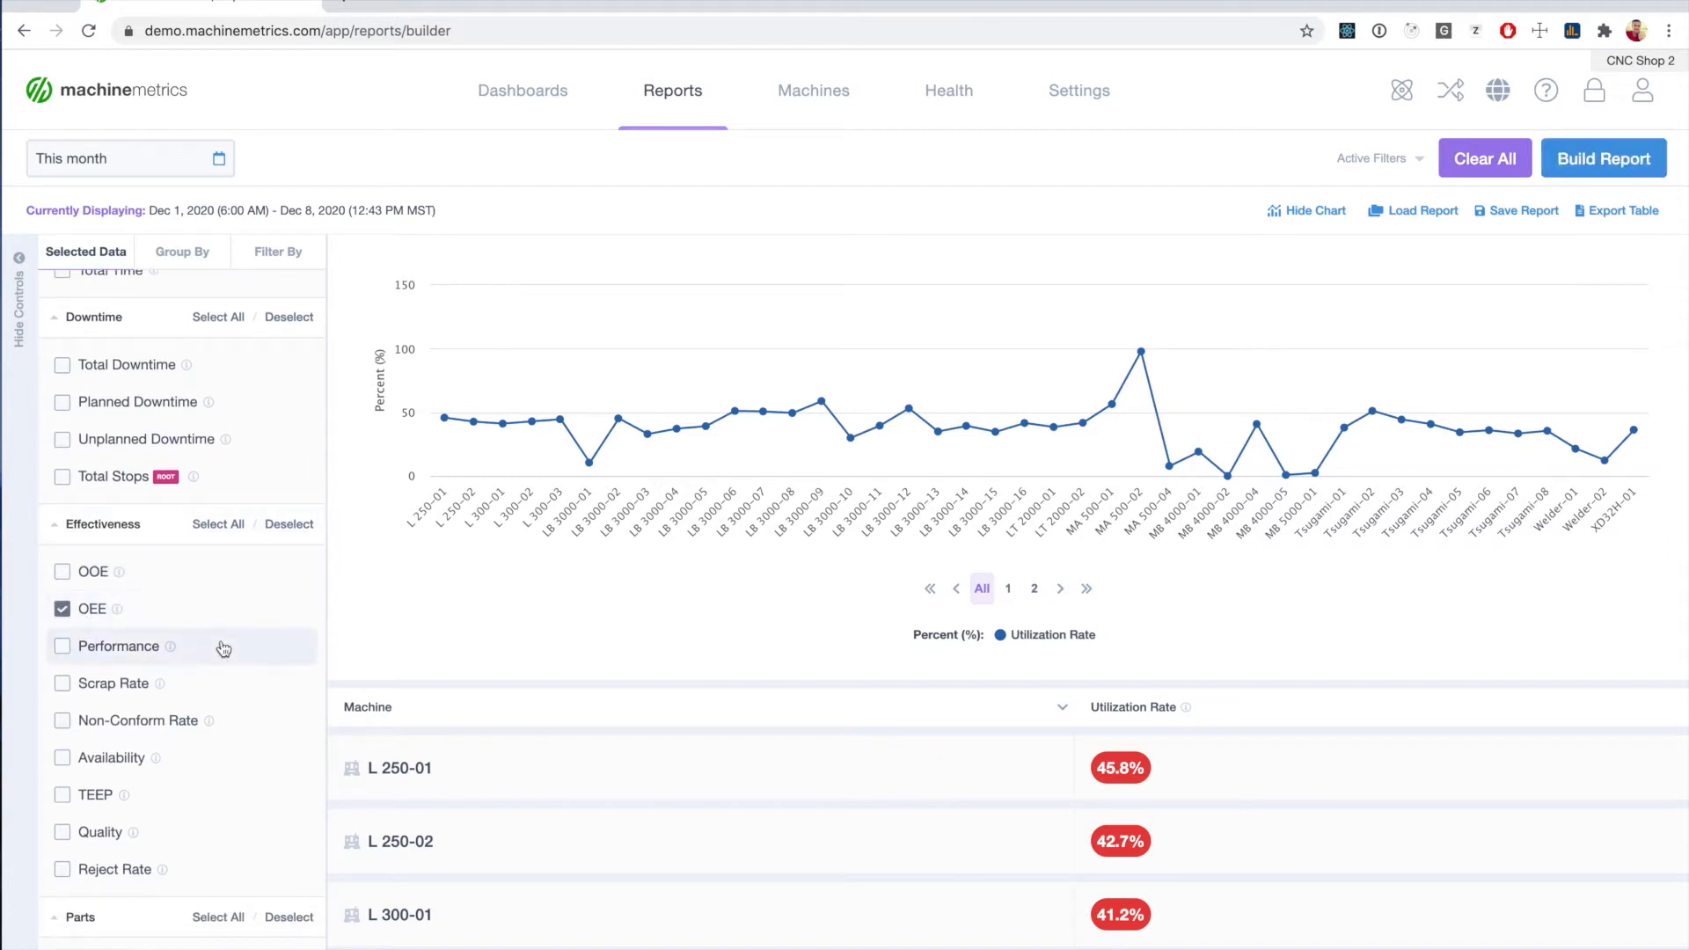
click(114, 759)
click(113, 649)
click(97, 834)
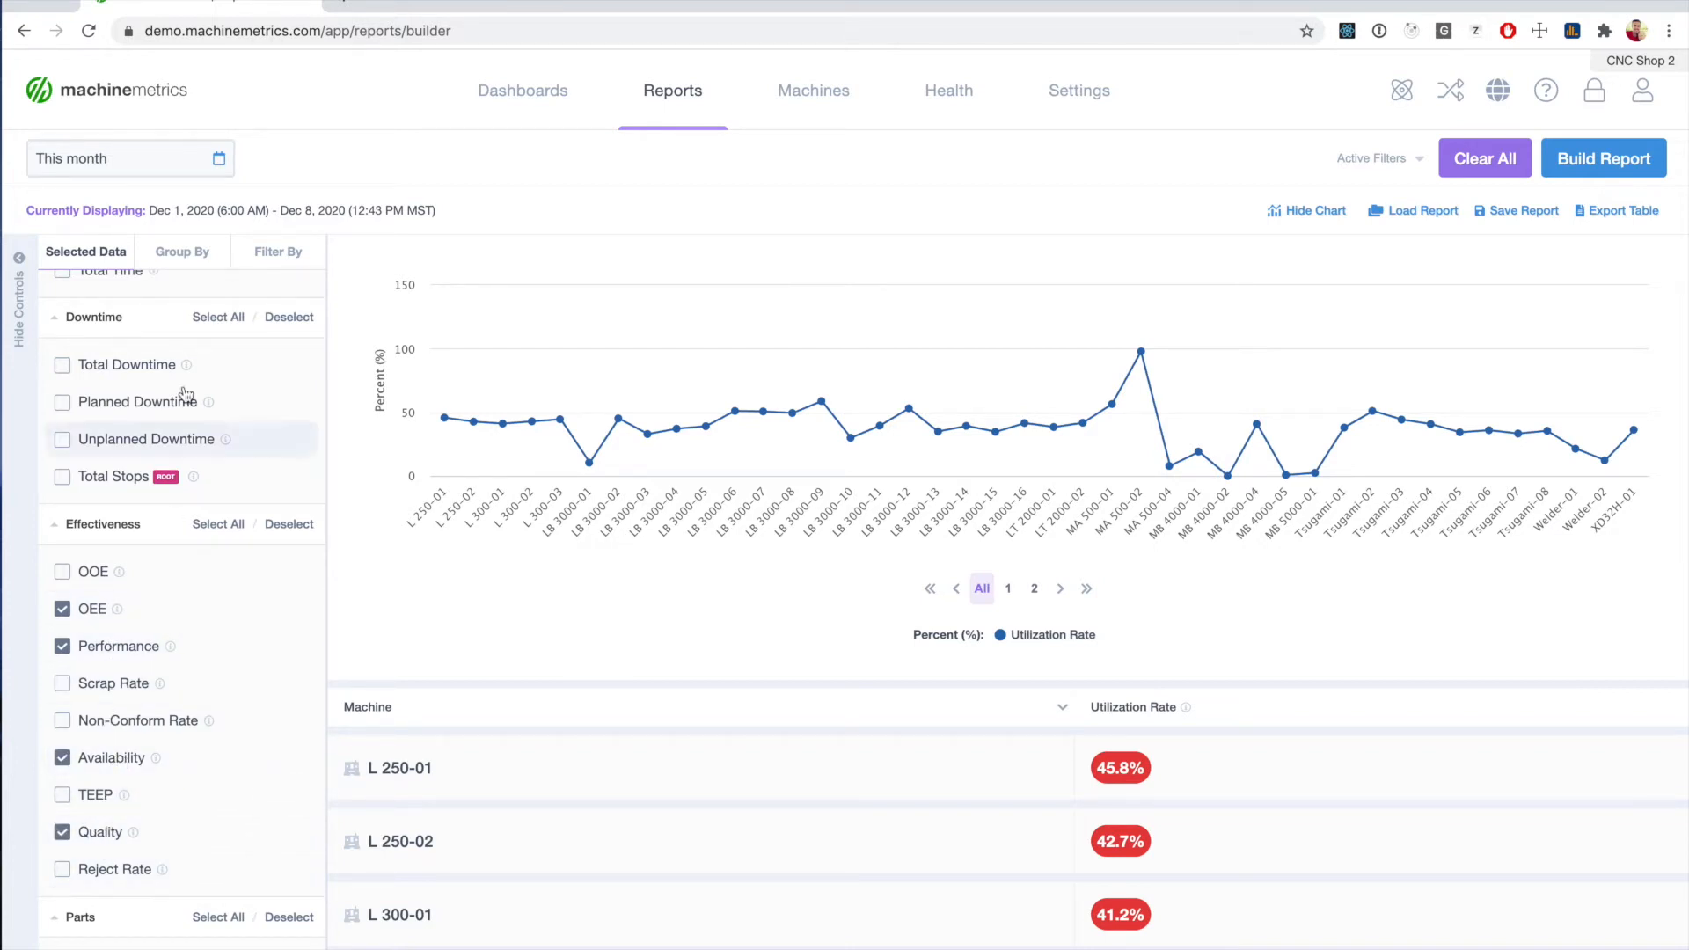
Group the report by Day and rebuild it with the four new measures
click(184, 257)
click(92, 660)
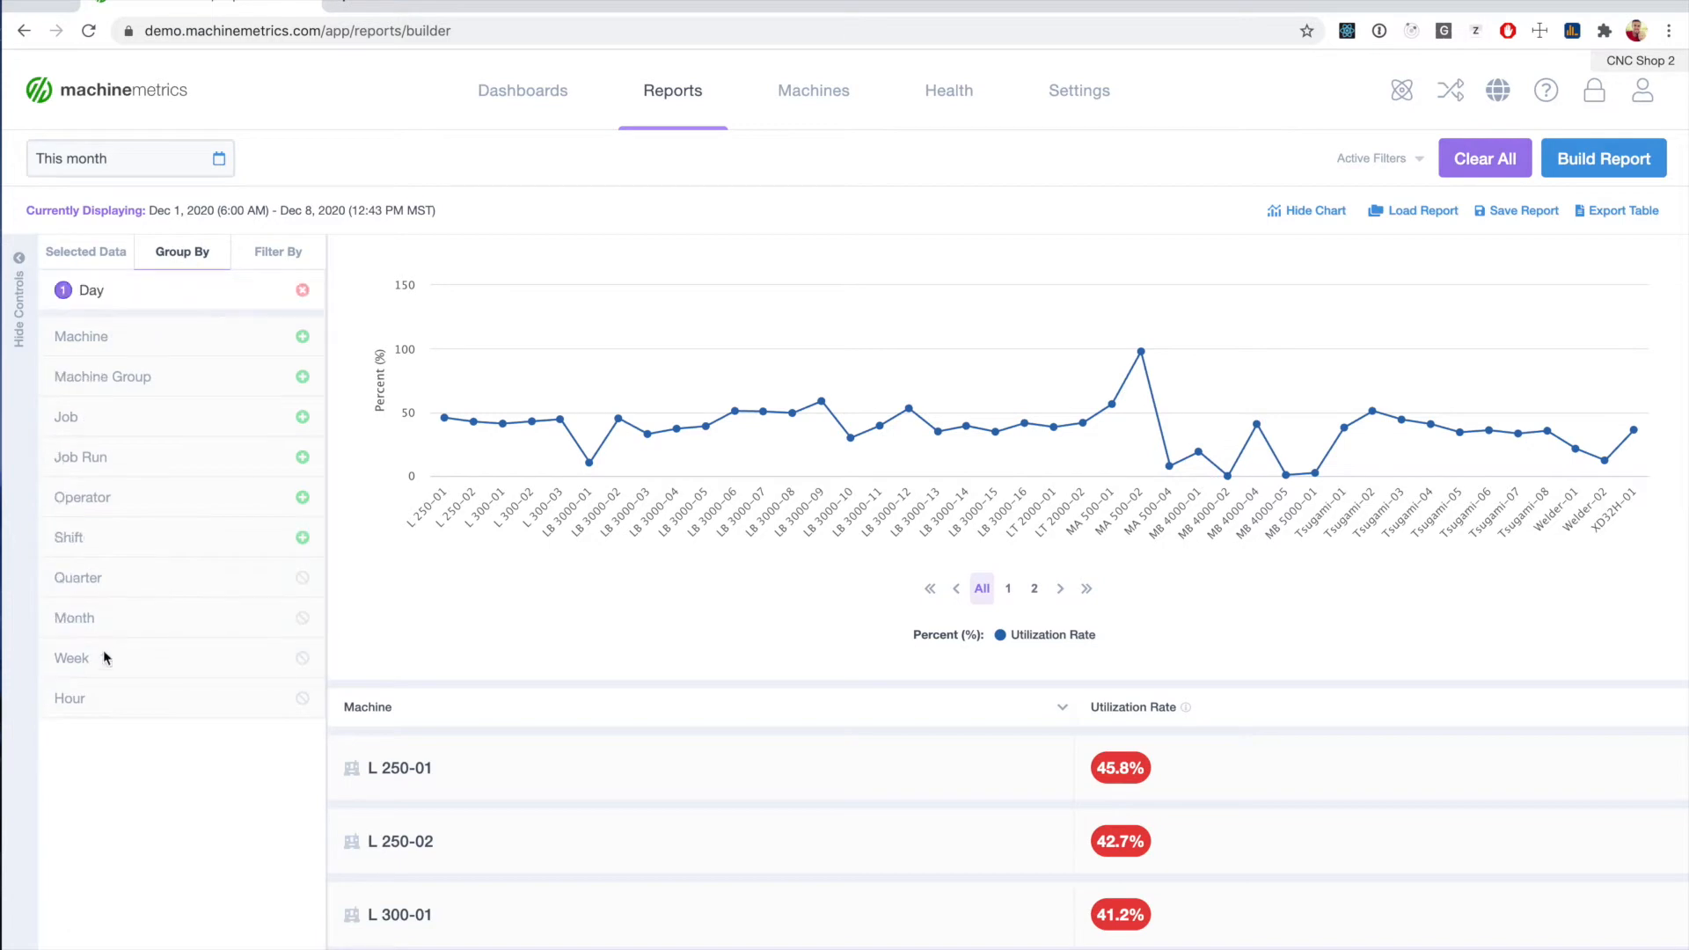
click(1594, 170)
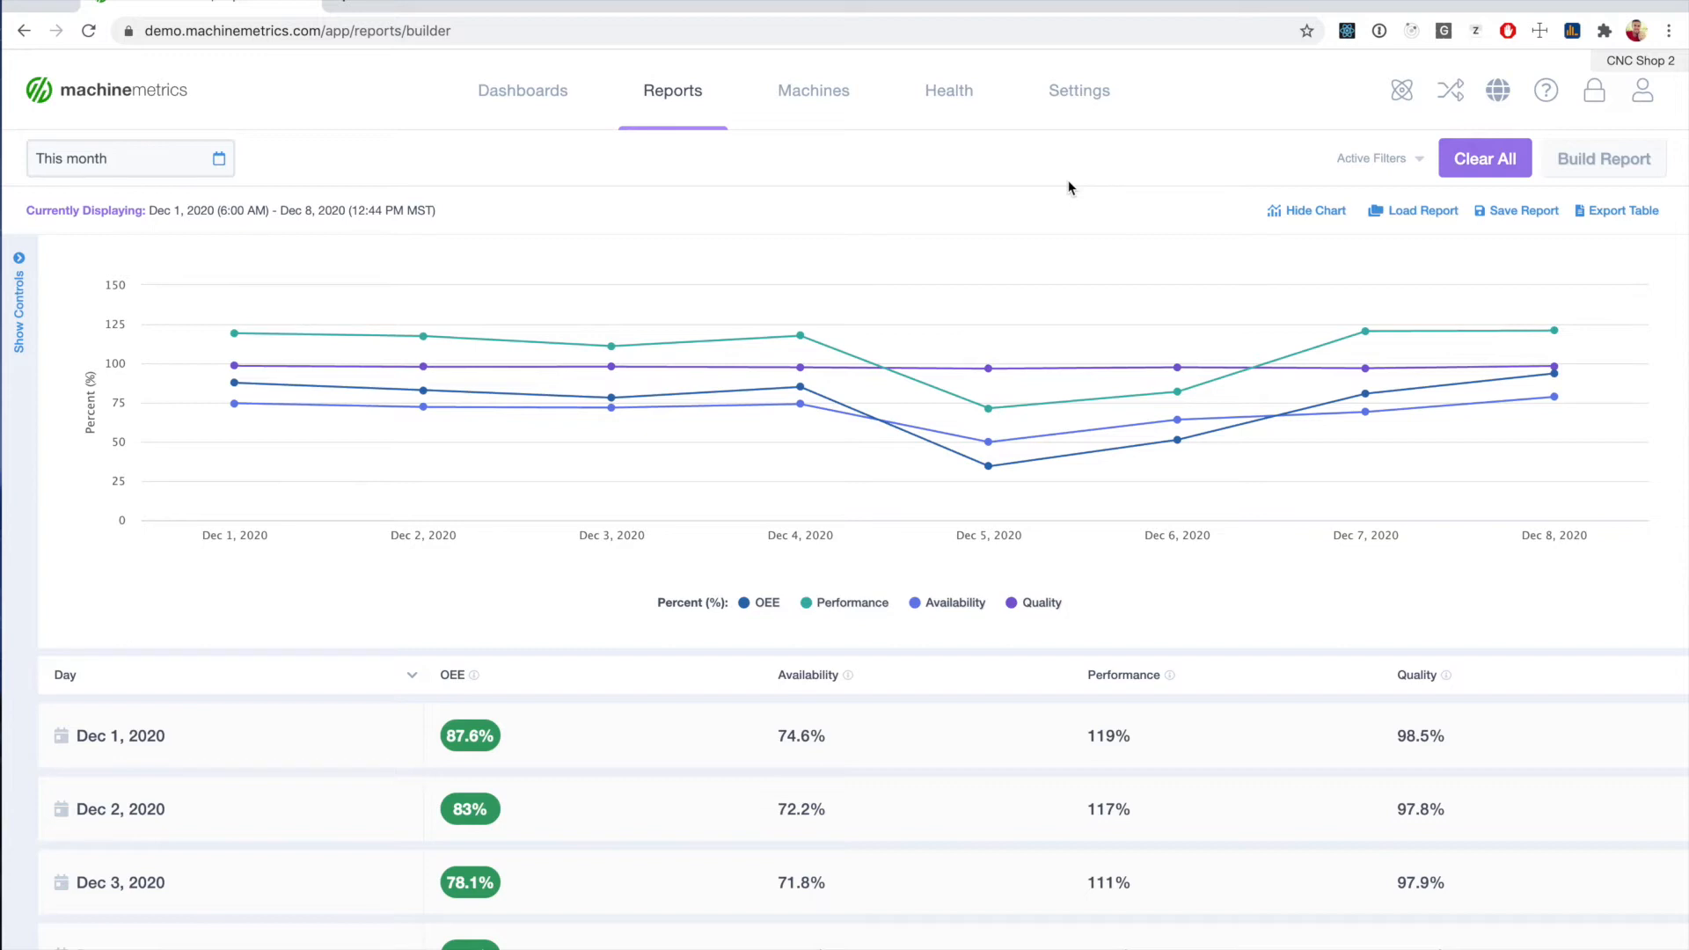
mouse_move(989, 348)
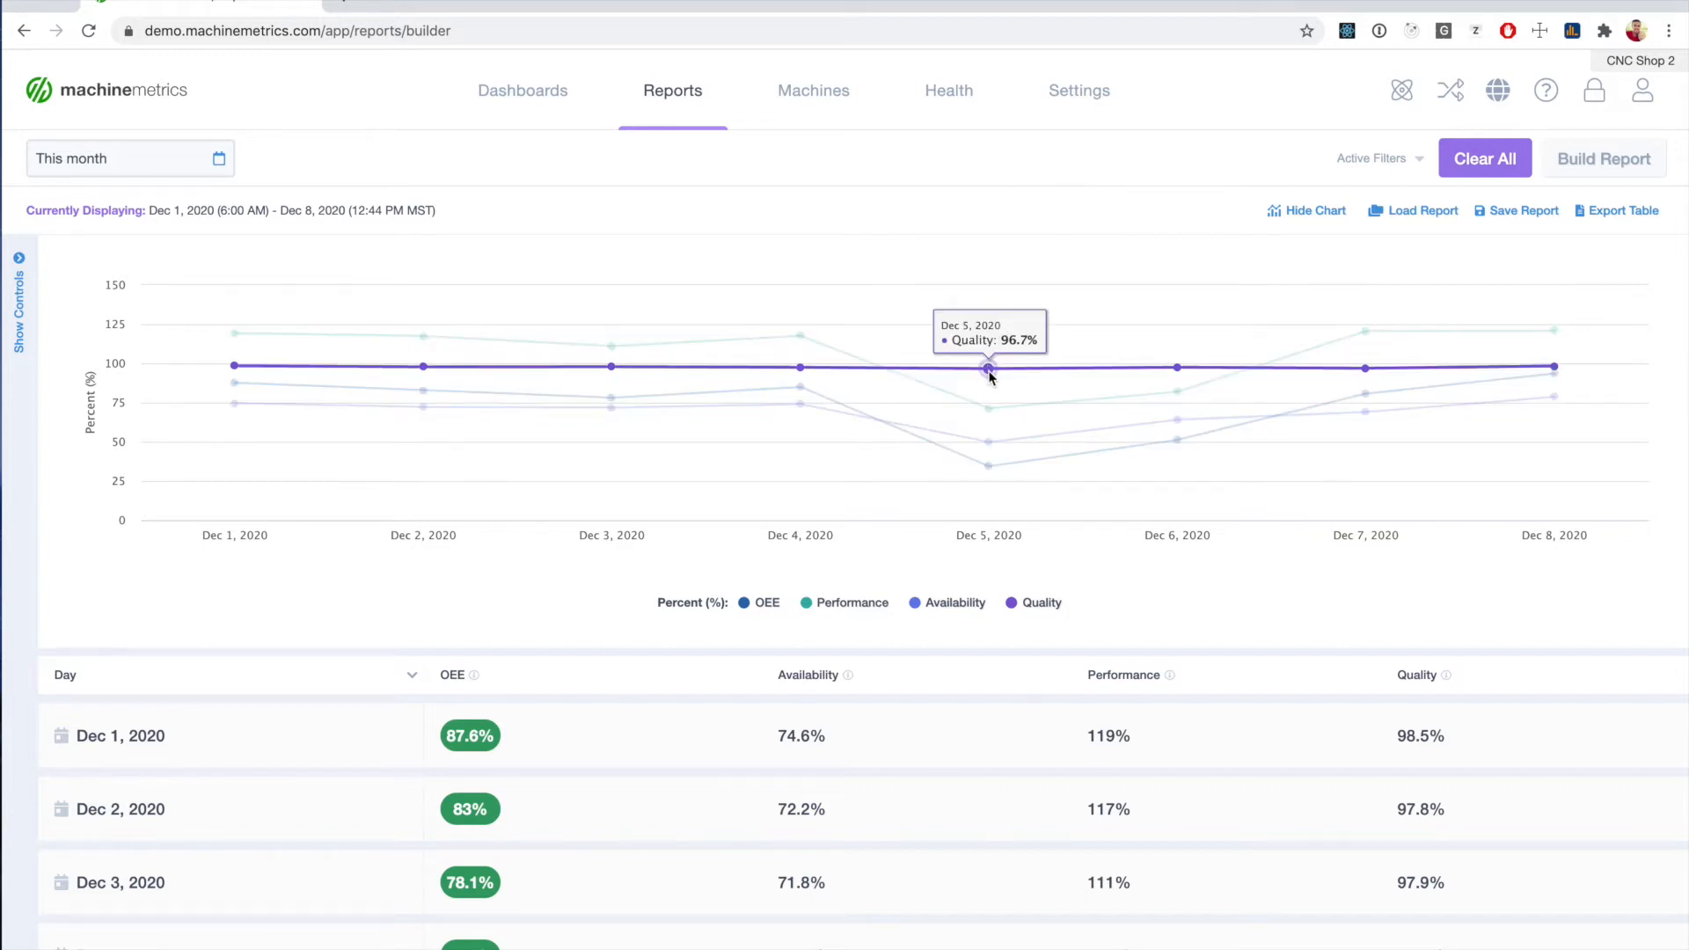
click(1029, 604)
click(955, 603)
click(855, 605)
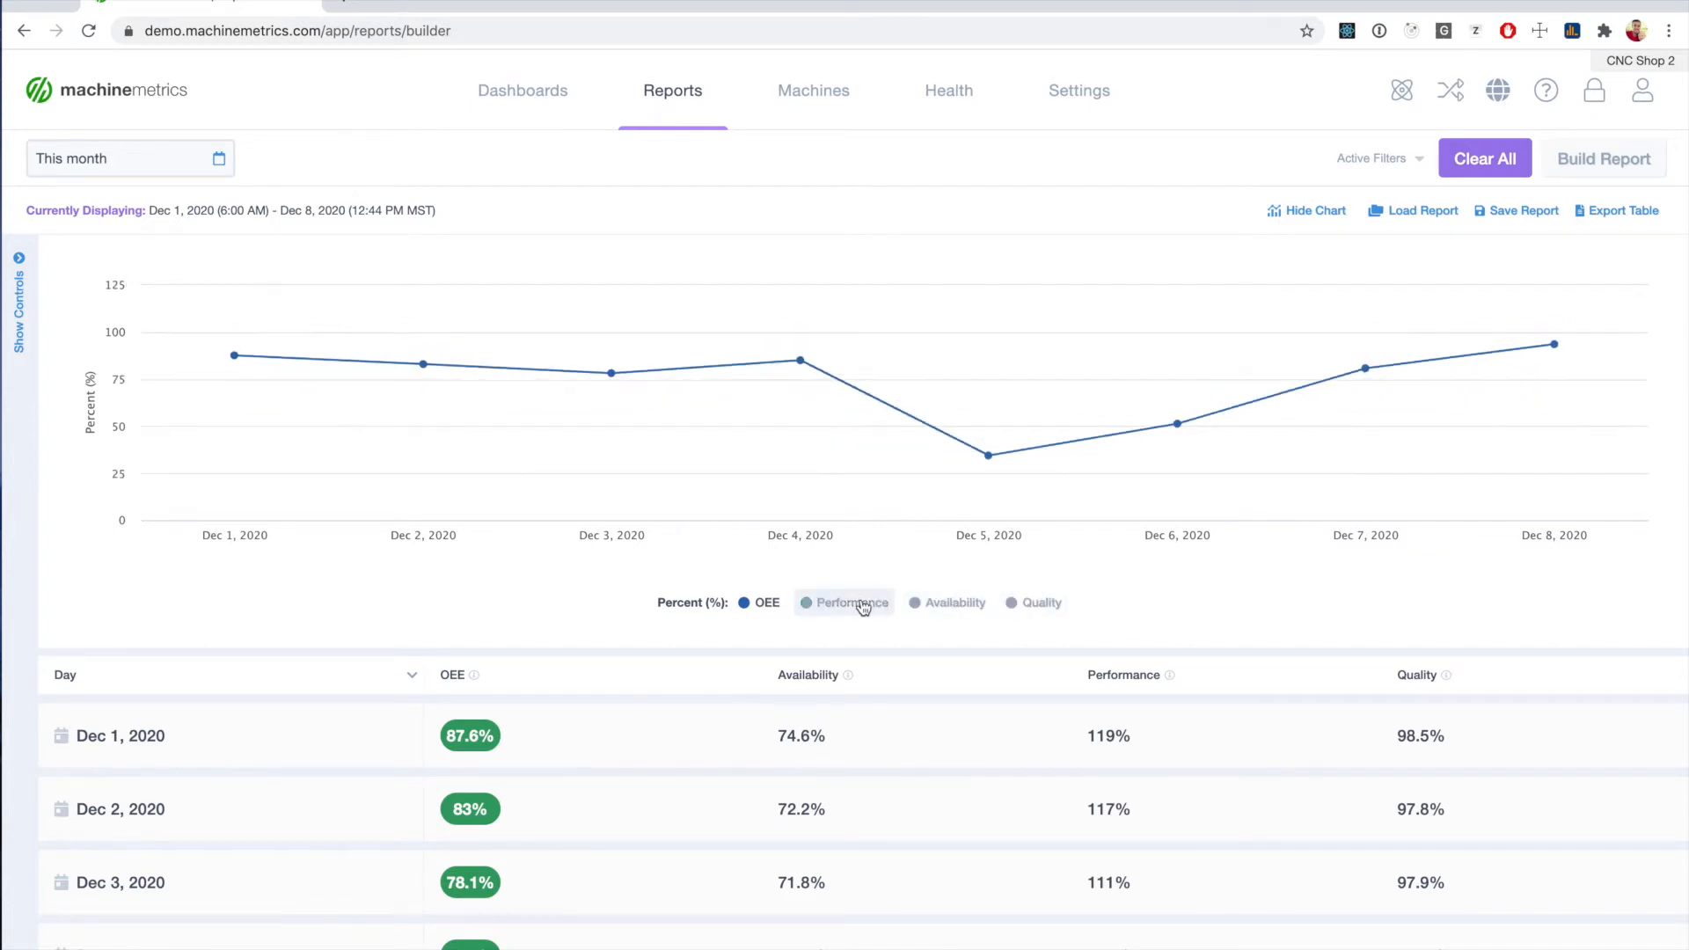
click(863, 607)
click(956, 603)
click(1022, 605)
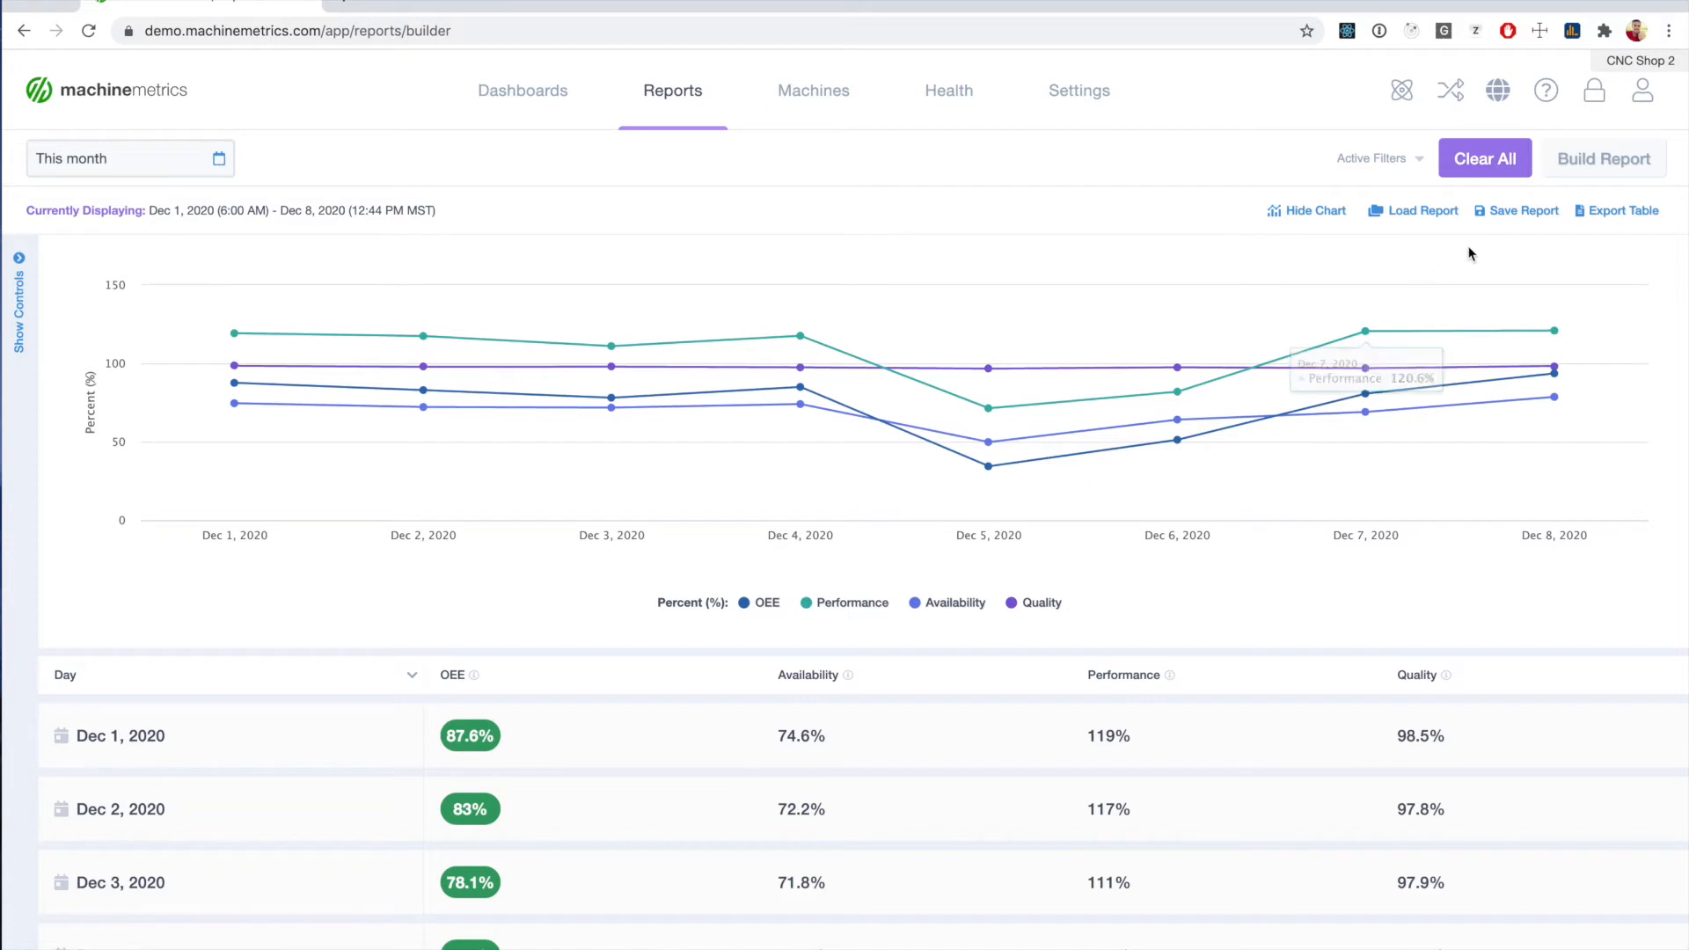
Save the daily four-measure report privately as 'OEE Report'
click(1522, 211)
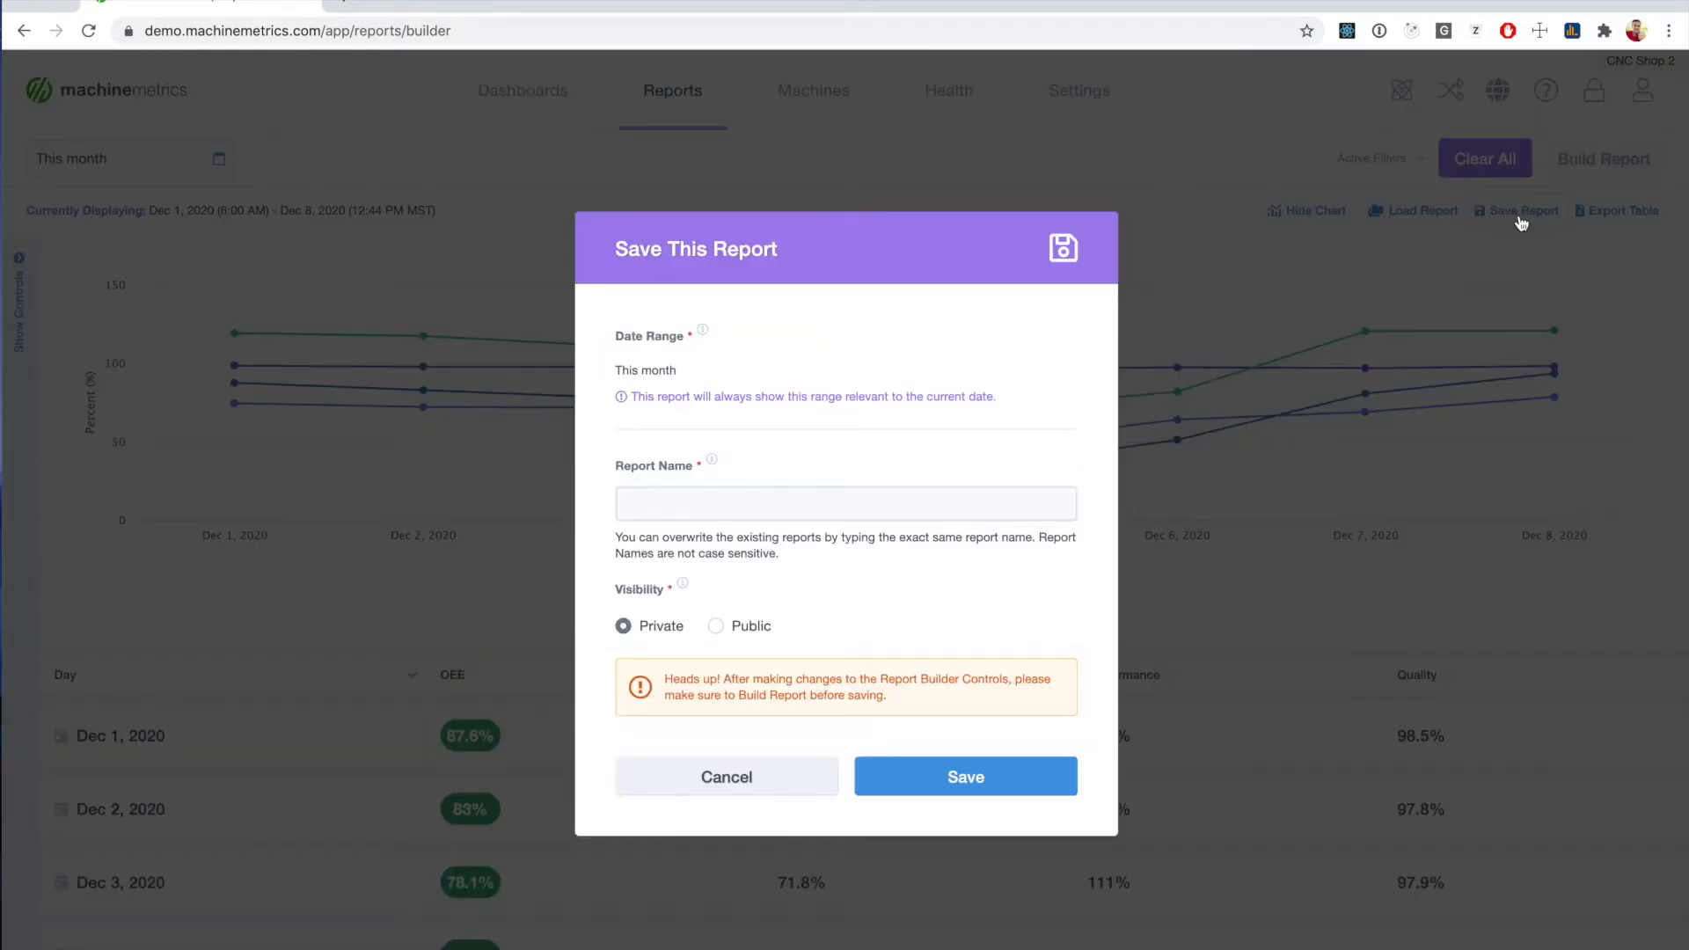
click(908, 496)
text(O)
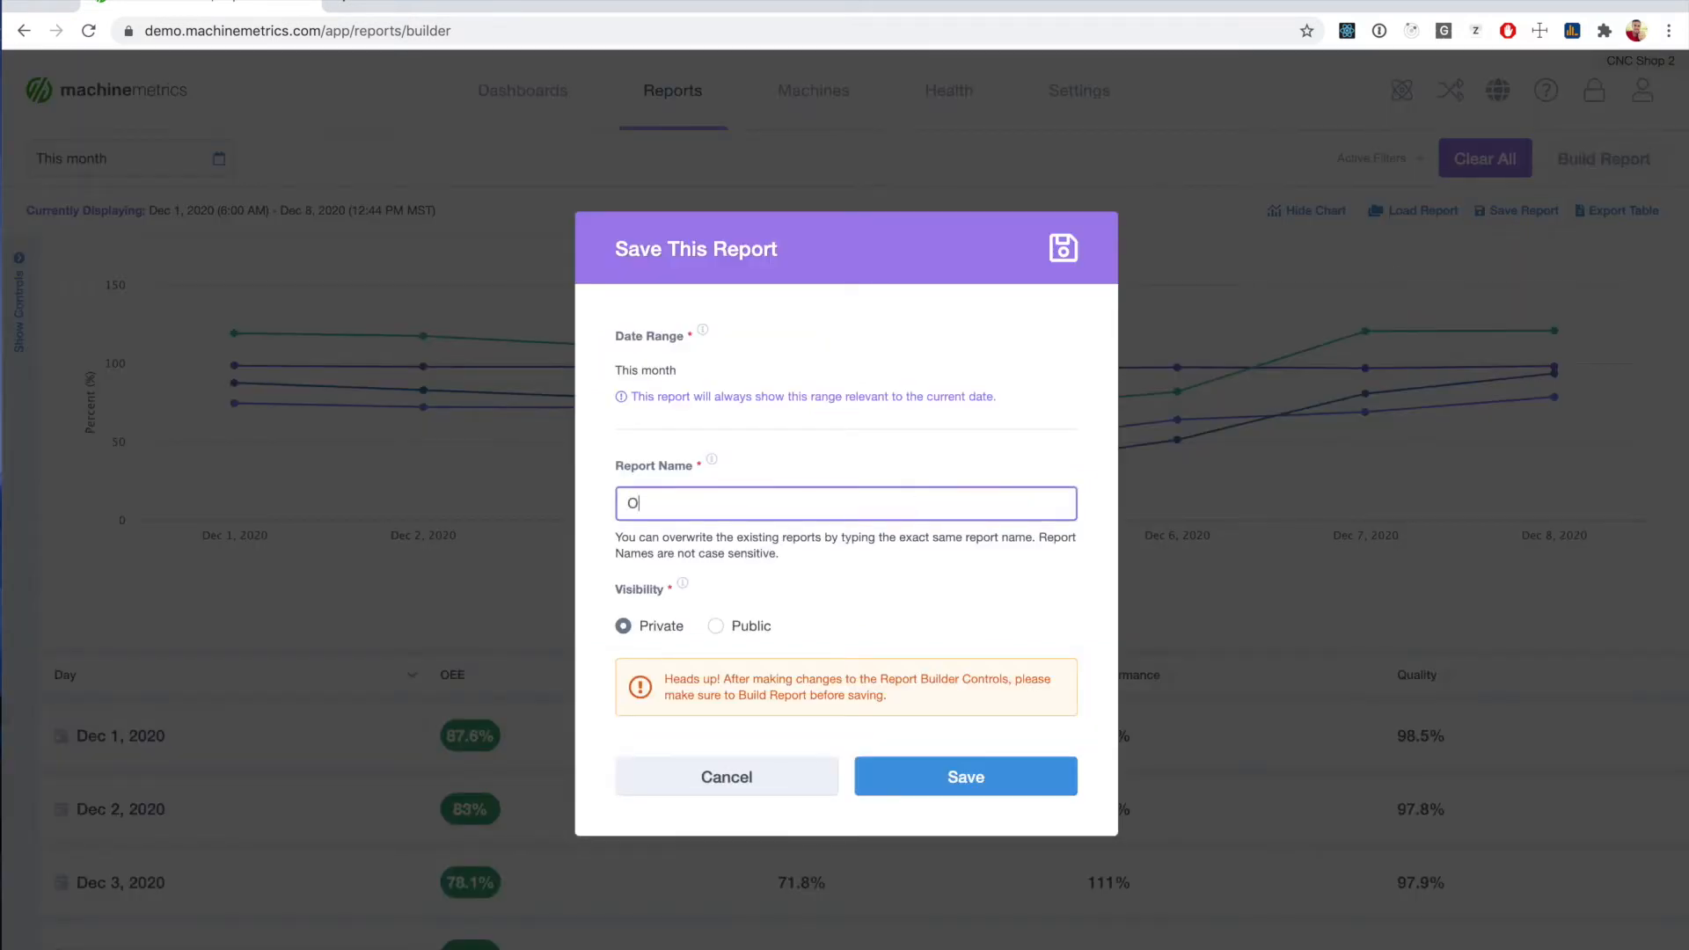
text(EE REp)
click(959, 783)
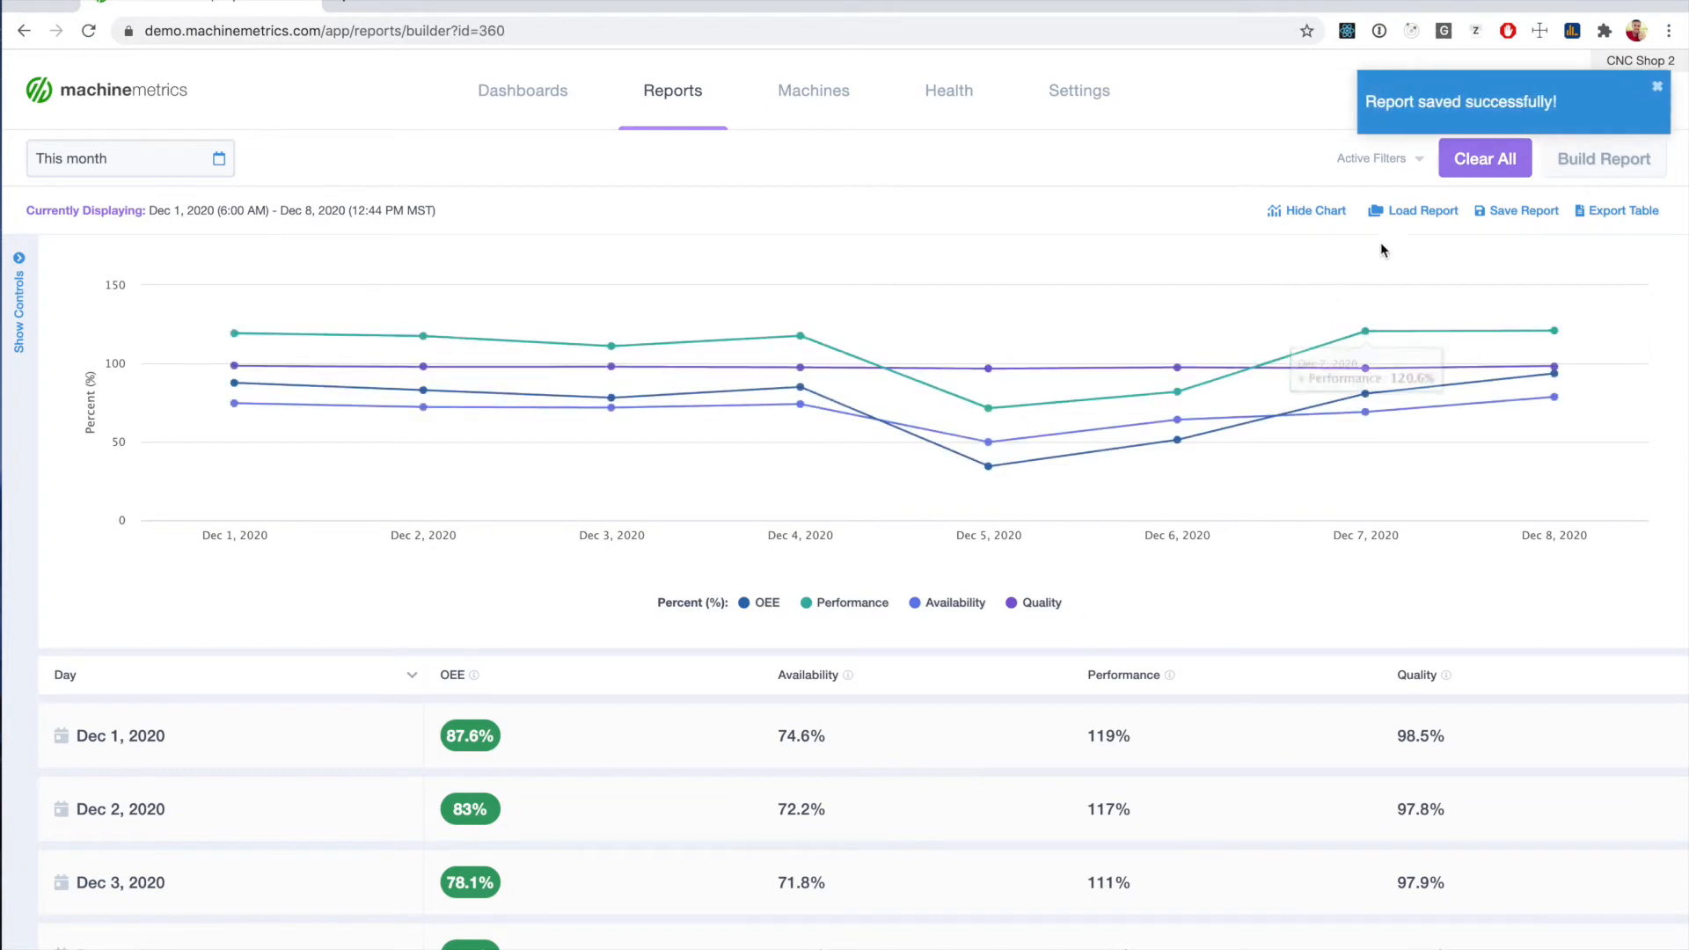
click(1416, 216)
Load the saved OEE Report and toggle its chart off and back on
click(687, 472)
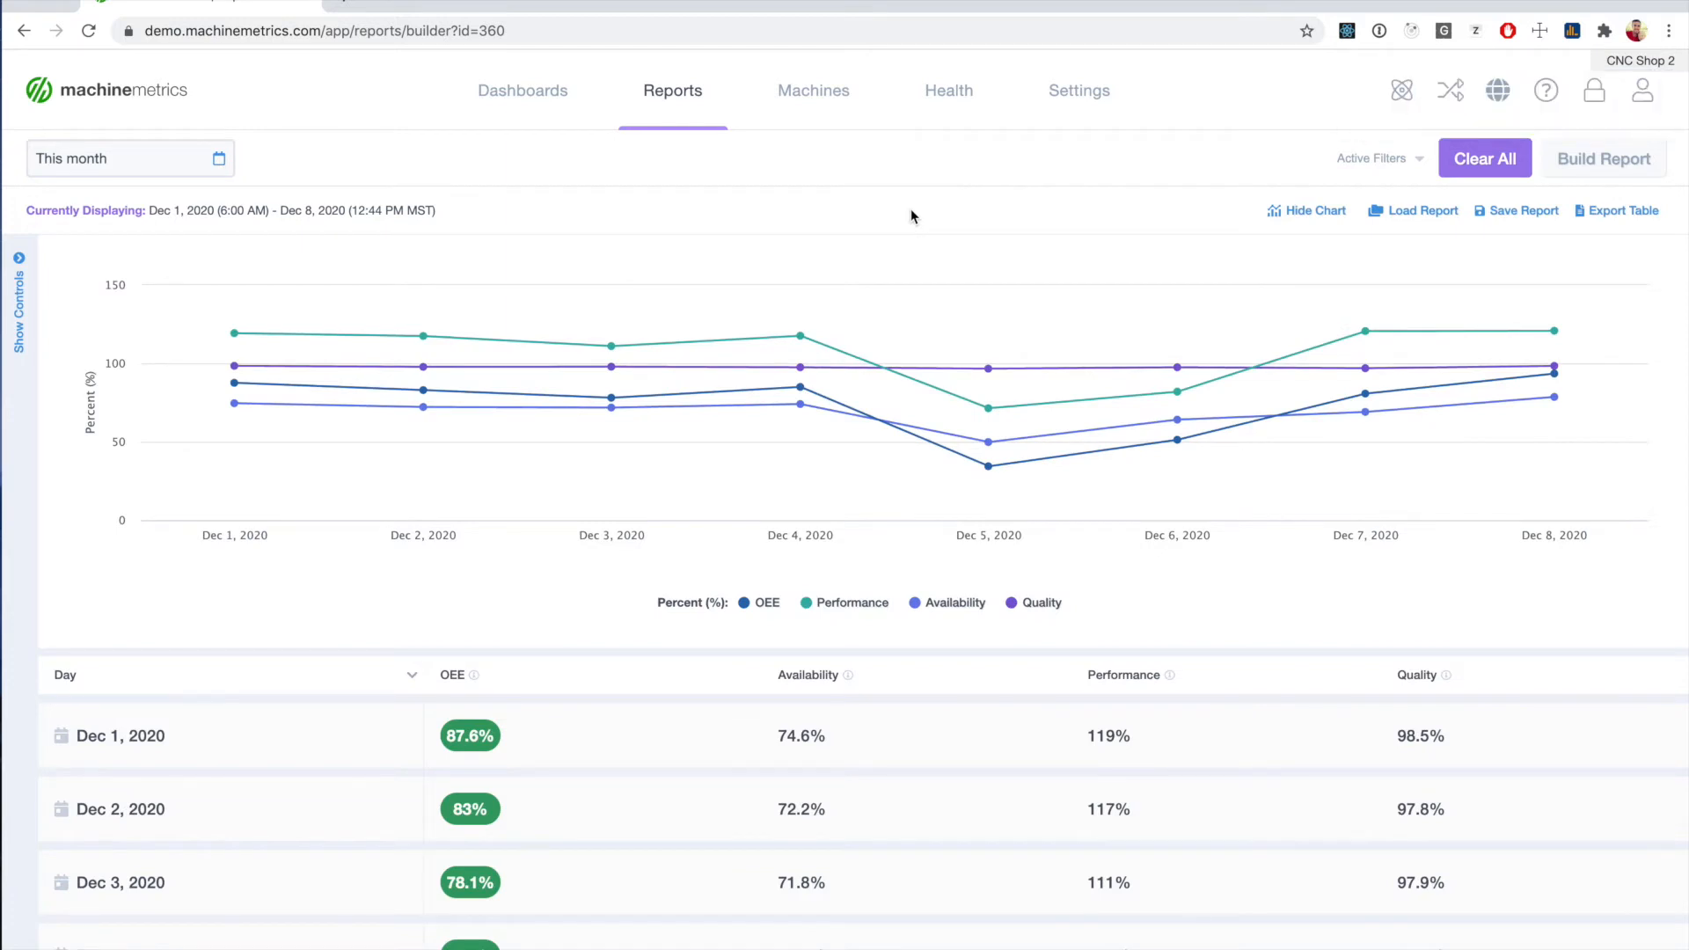
click(1288, 212)
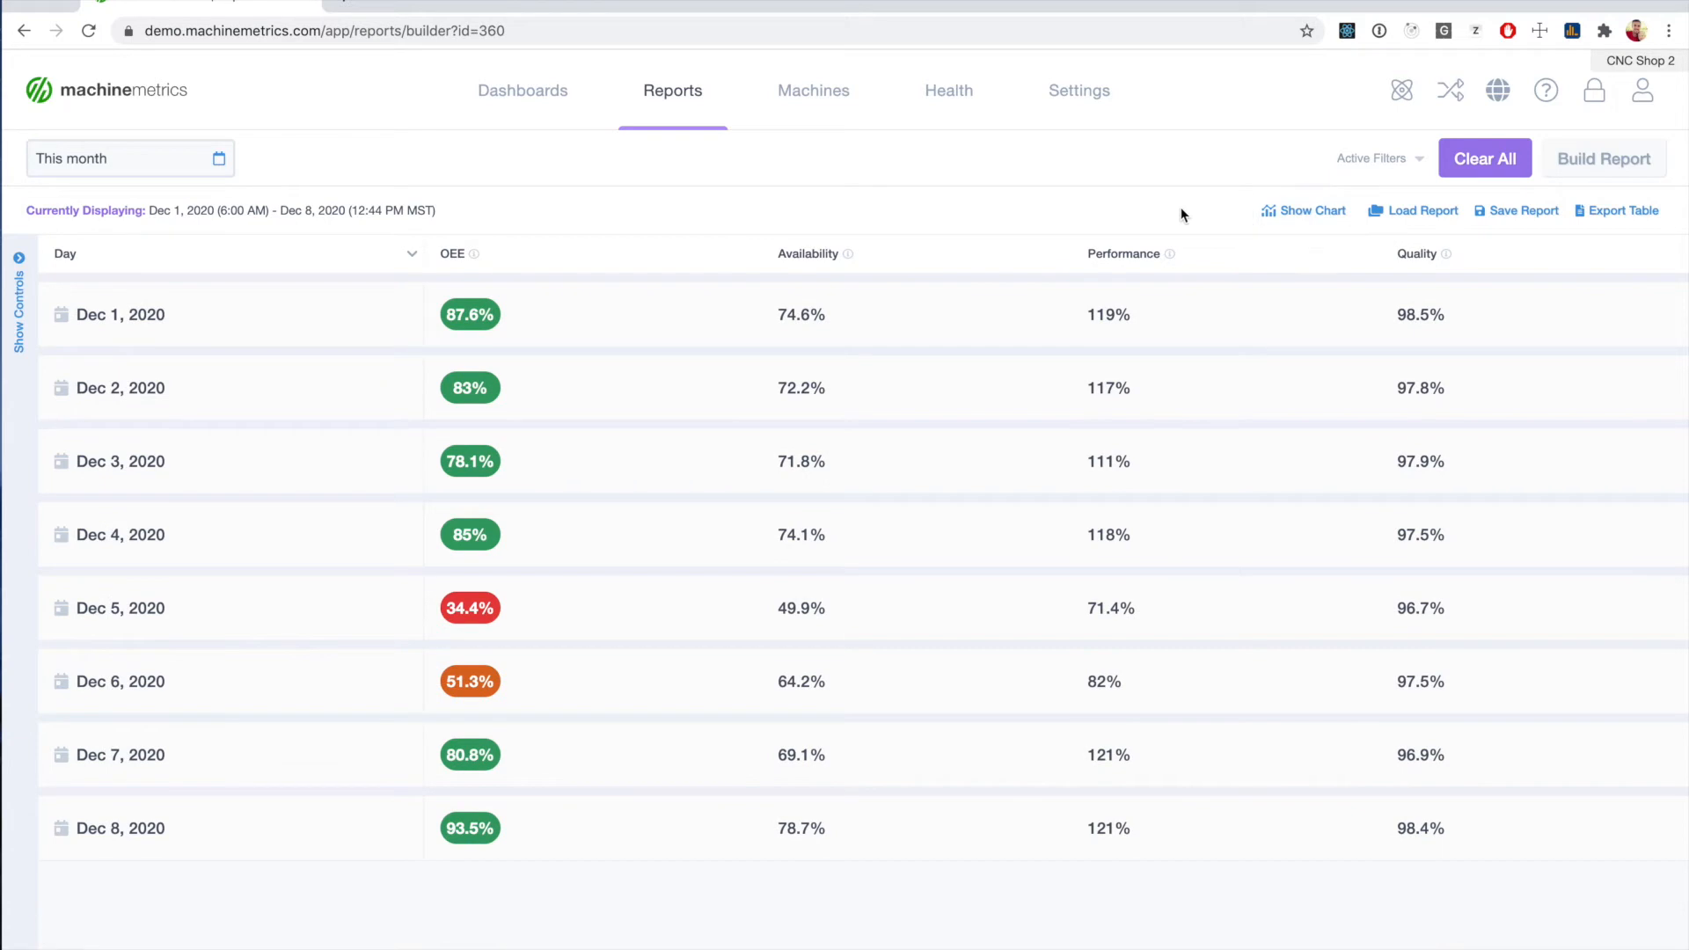
click(1286, 217)
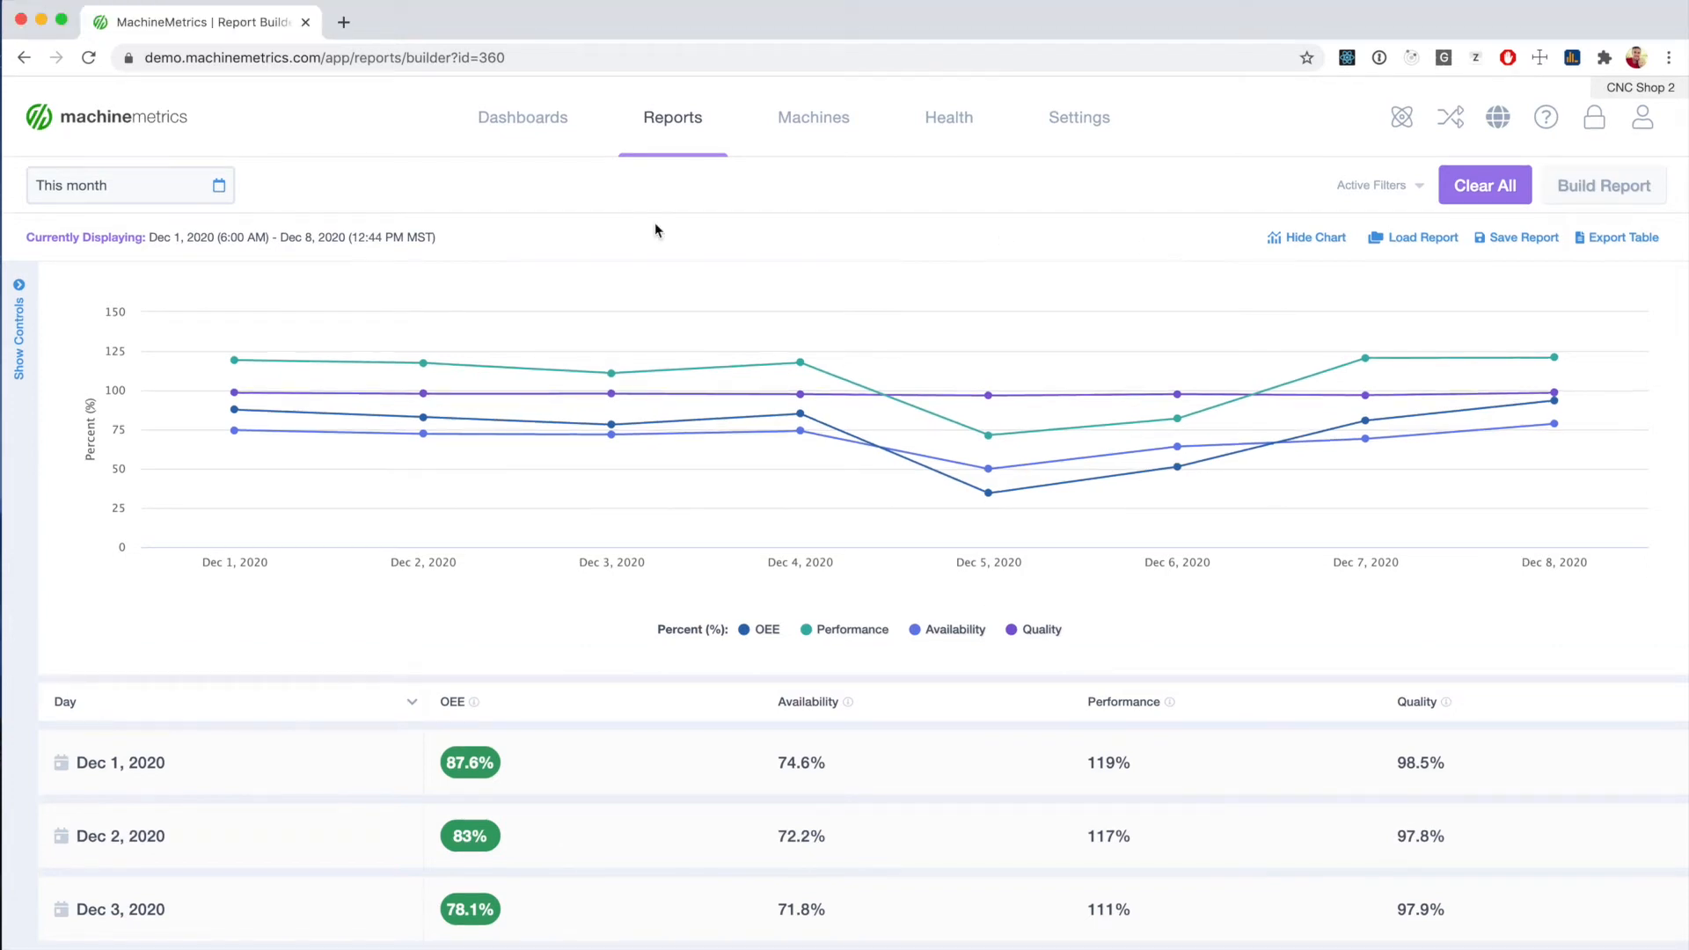
Check Good Parts and Parts Rejected under Parts and rebuild the report
click(18, 300)
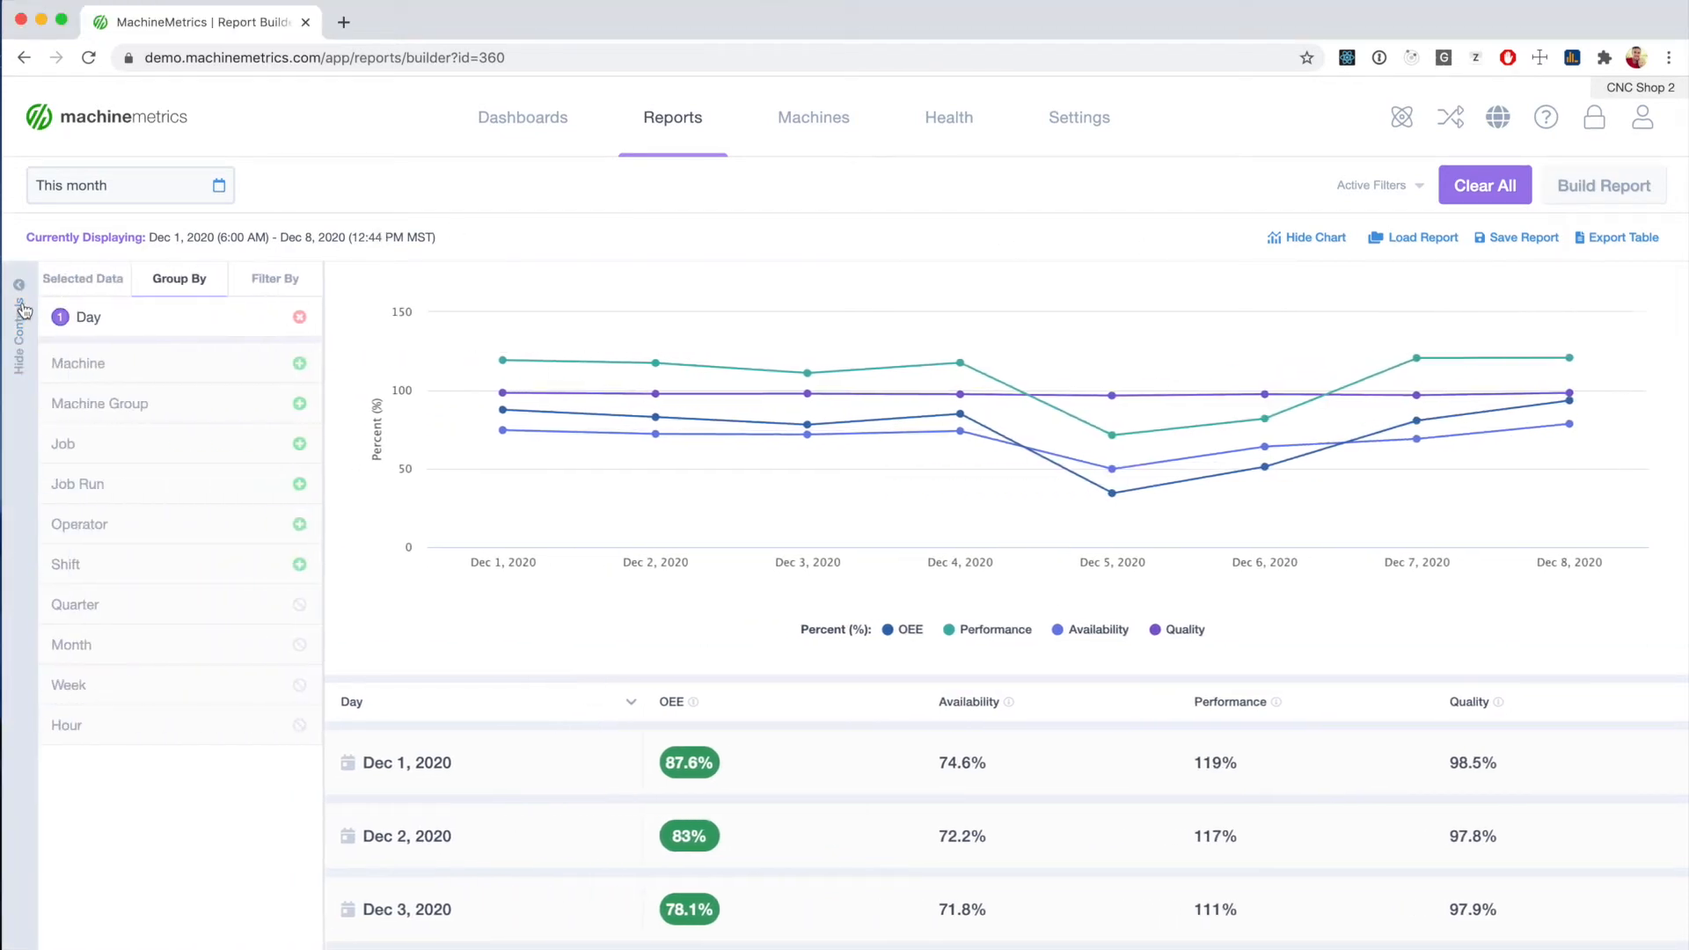
click(77, 292)
scroll(113, 566, down, 5)
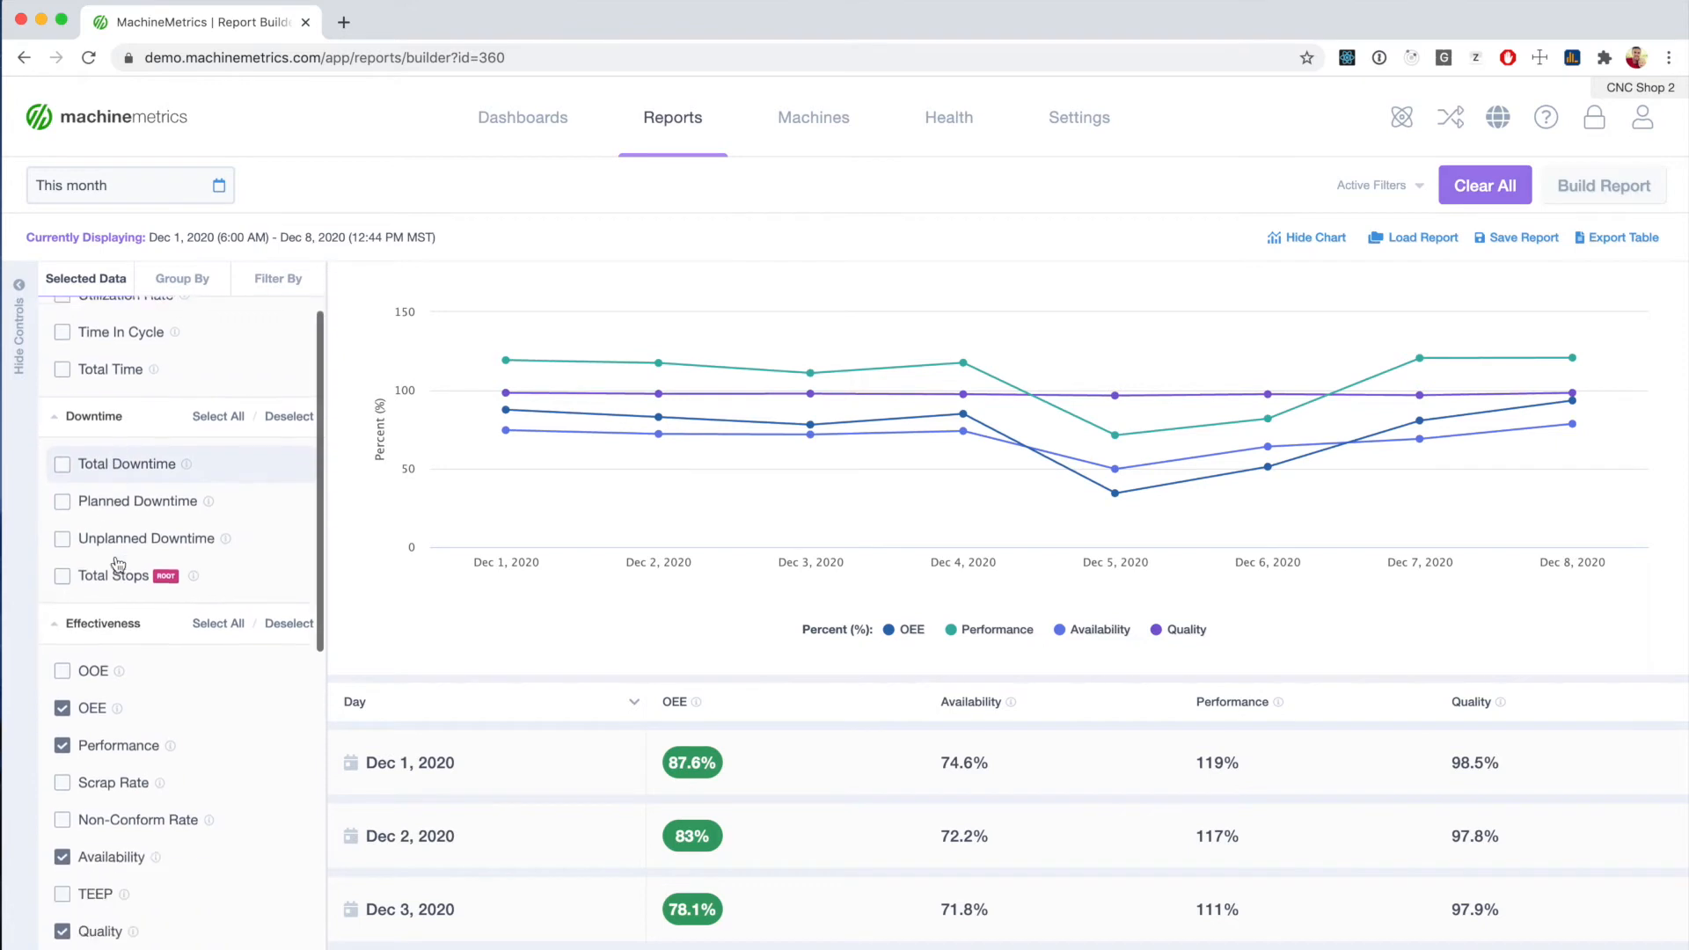
click(101, 607)
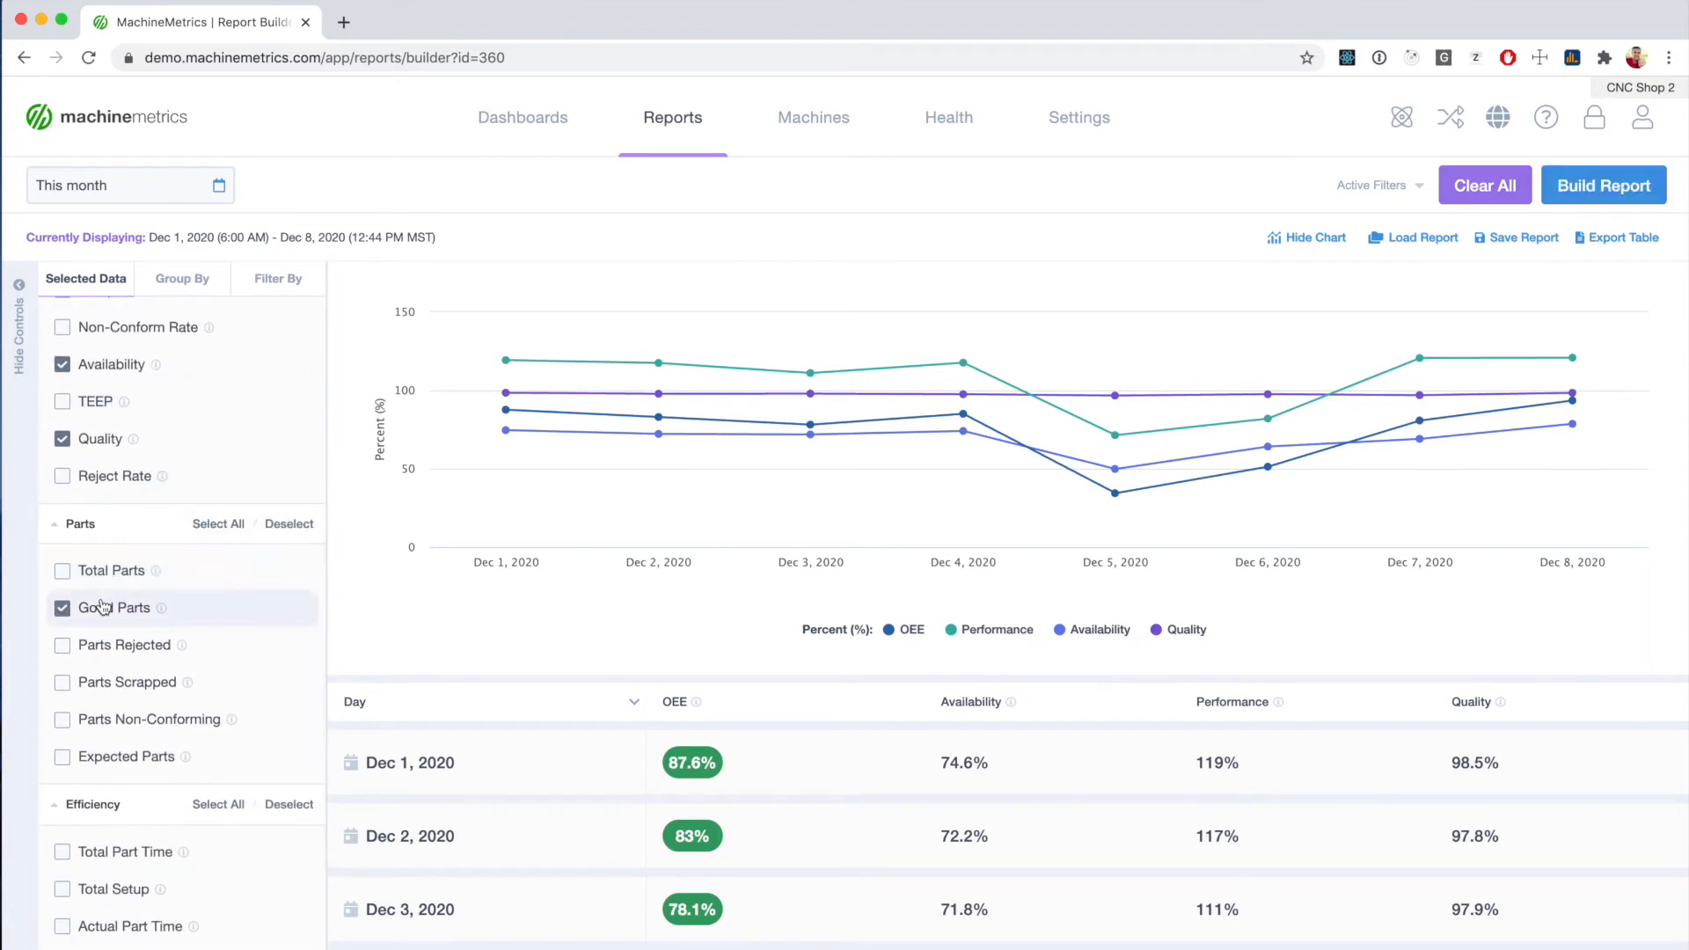
click(99, 656)
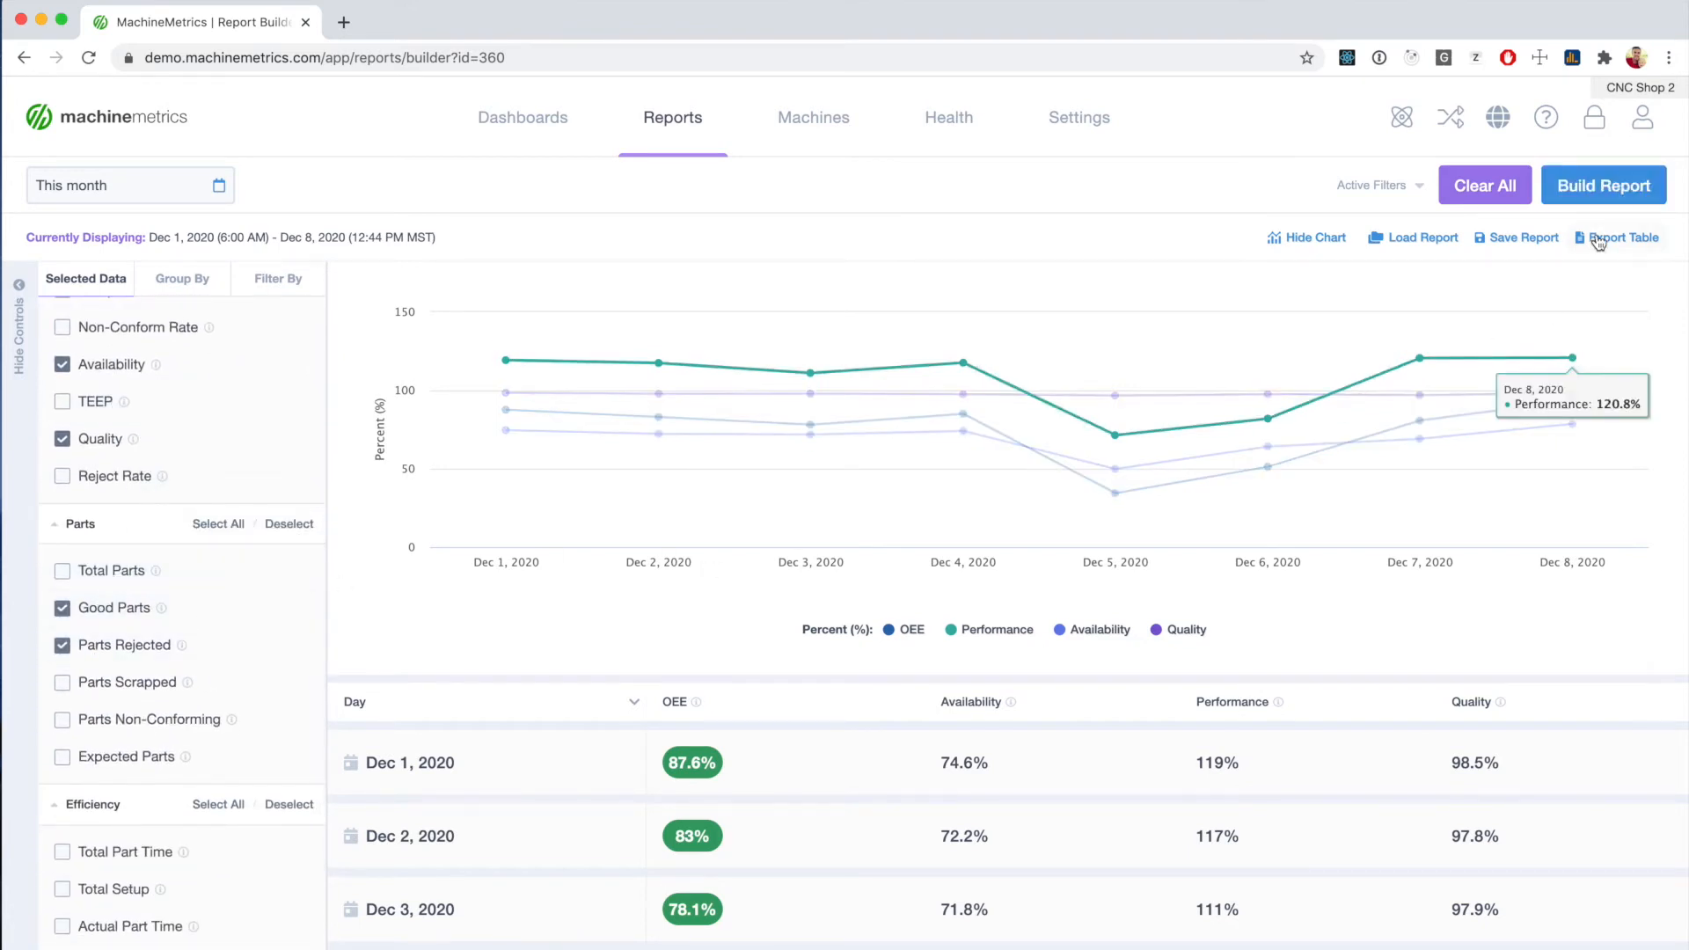
click(1602, 187)
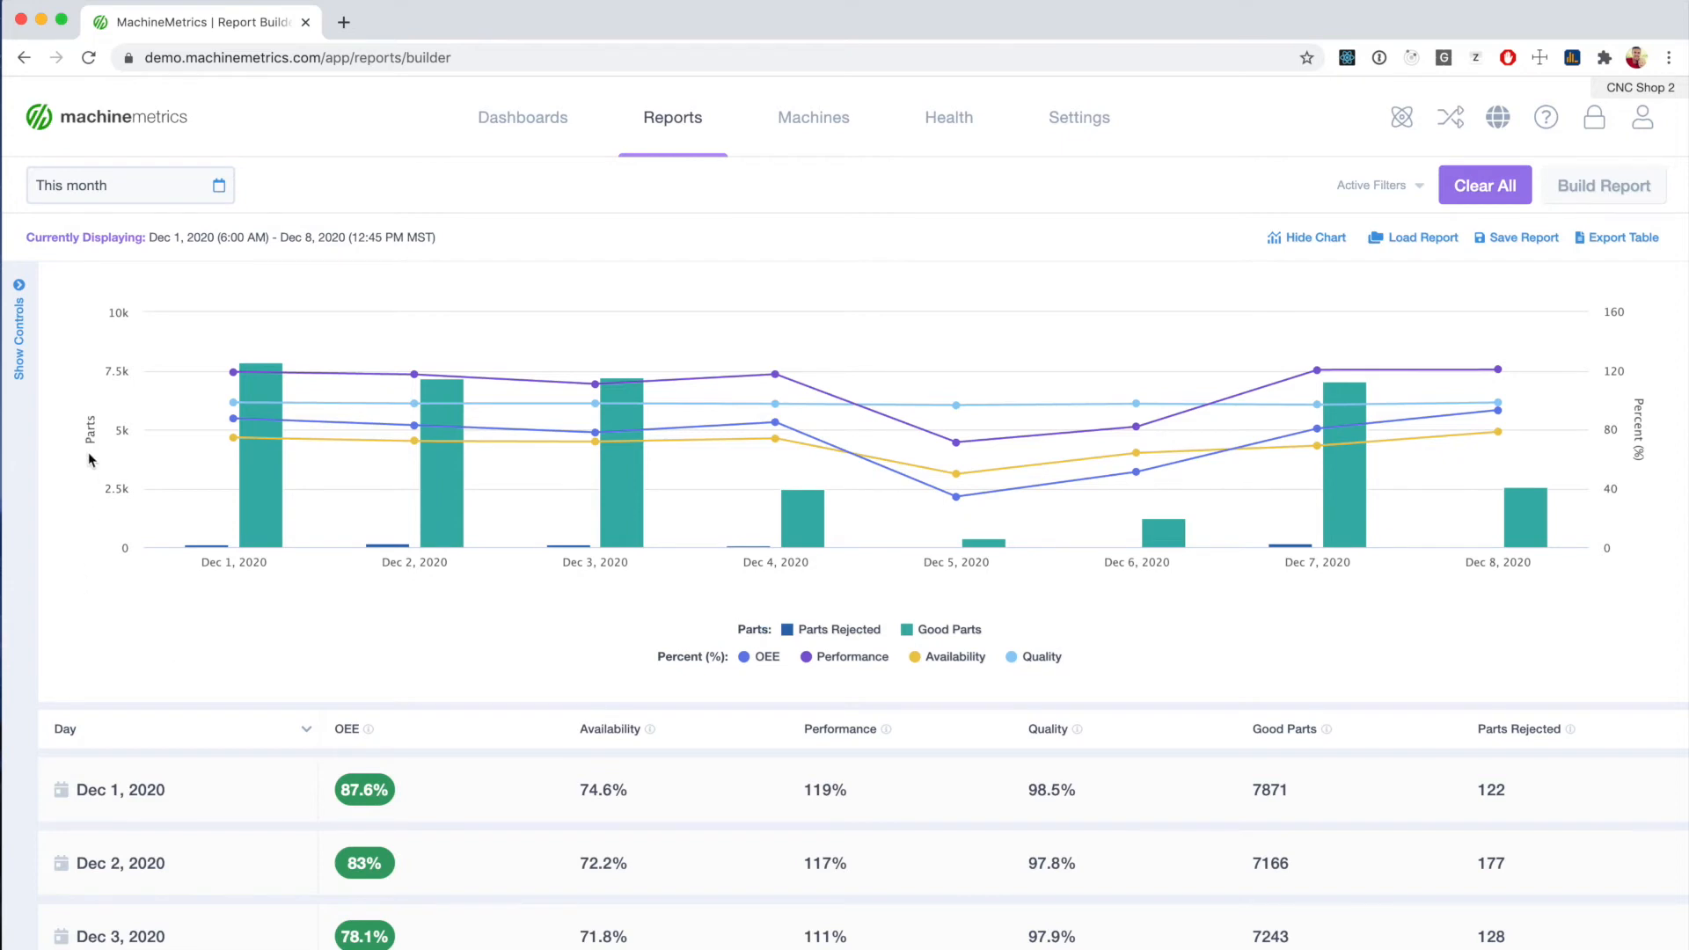
Uncheck Good Parts in Selected Data, leaving Parts Rejected as the only parts measure
double_click(687, 659)
click(684, 671)
click(21, 392)
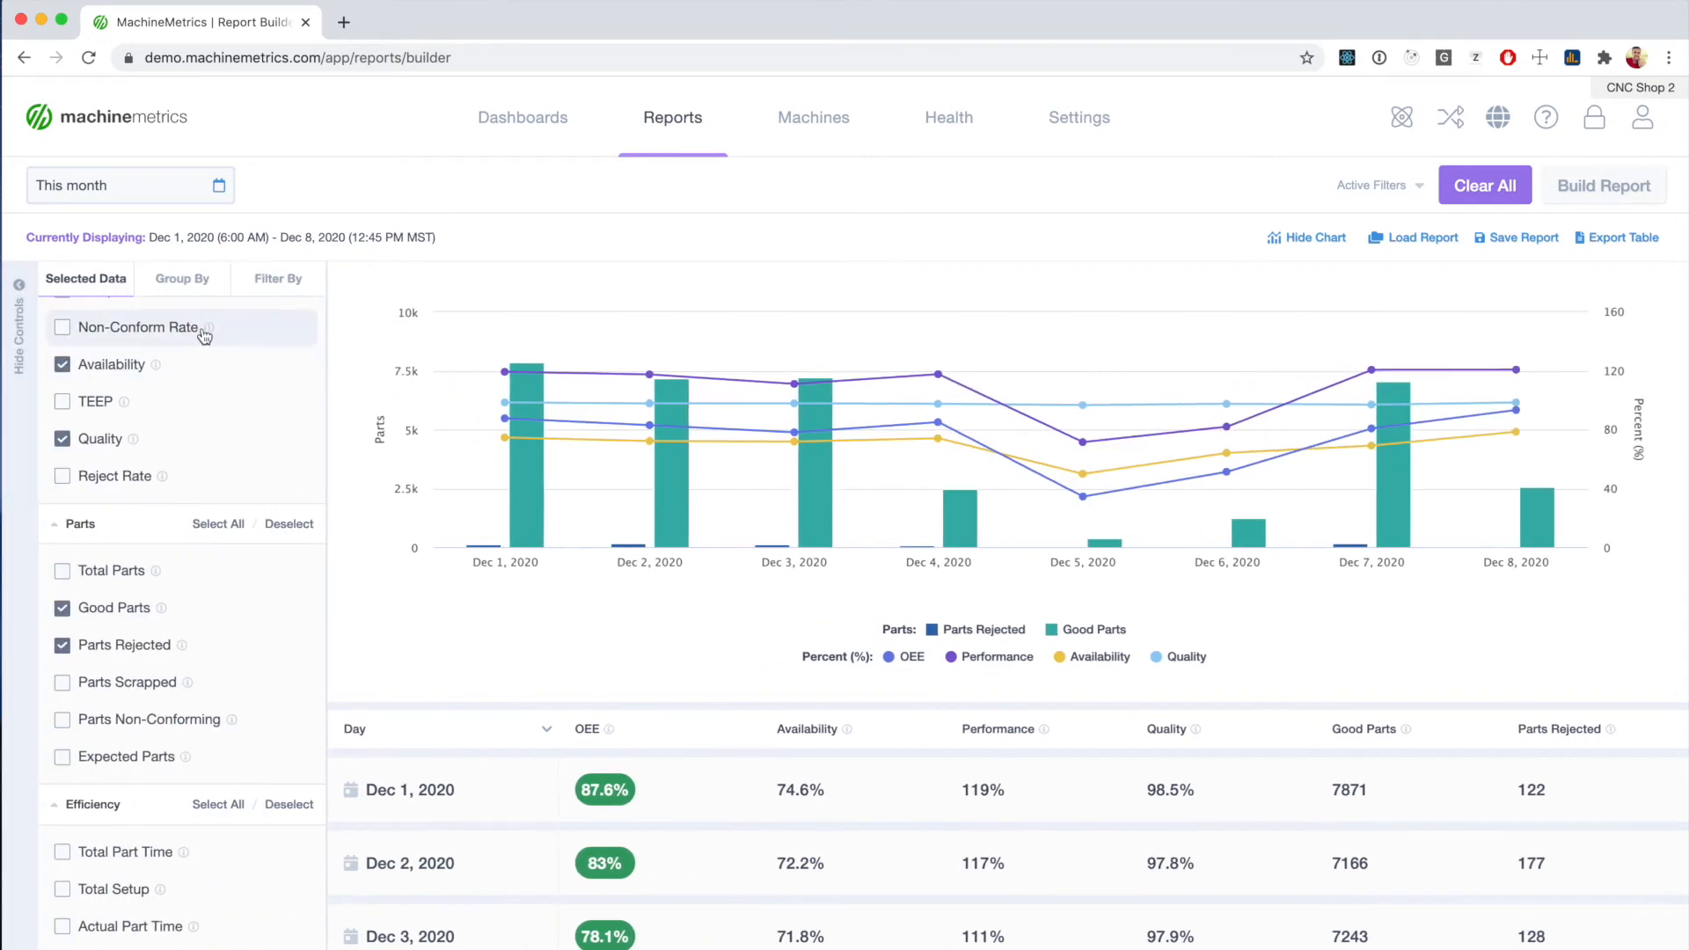
click(117, 608)
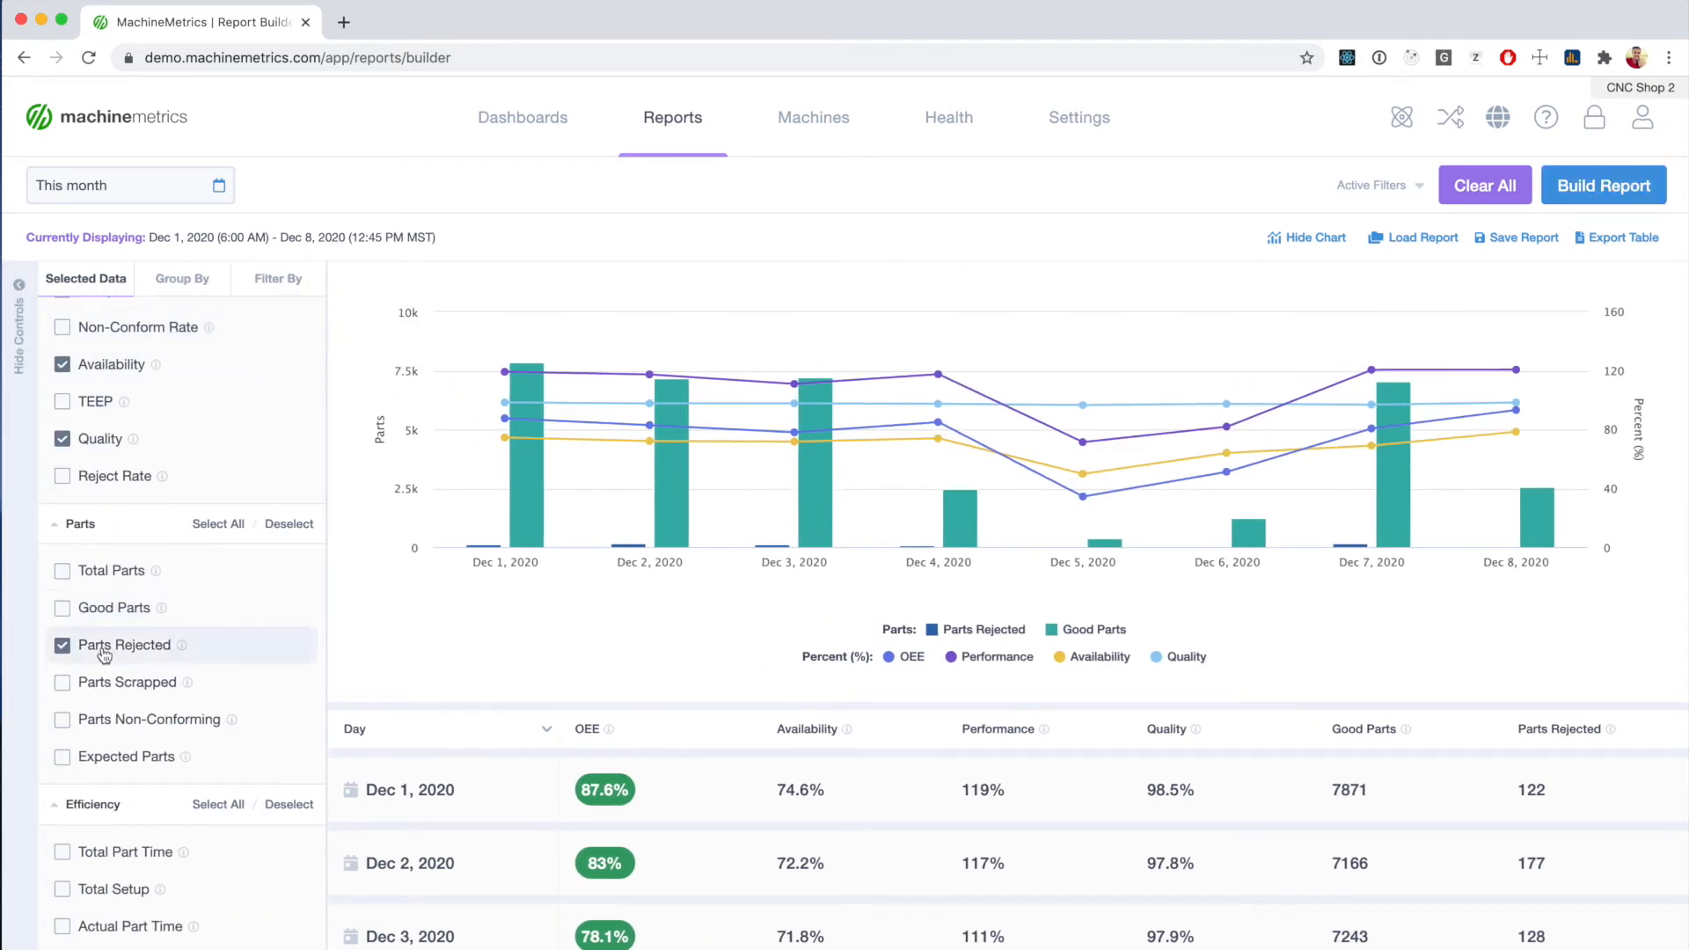
Add Machine as a second grouping under Day and rebuild the report
click(195, 284)
click(130, 361)
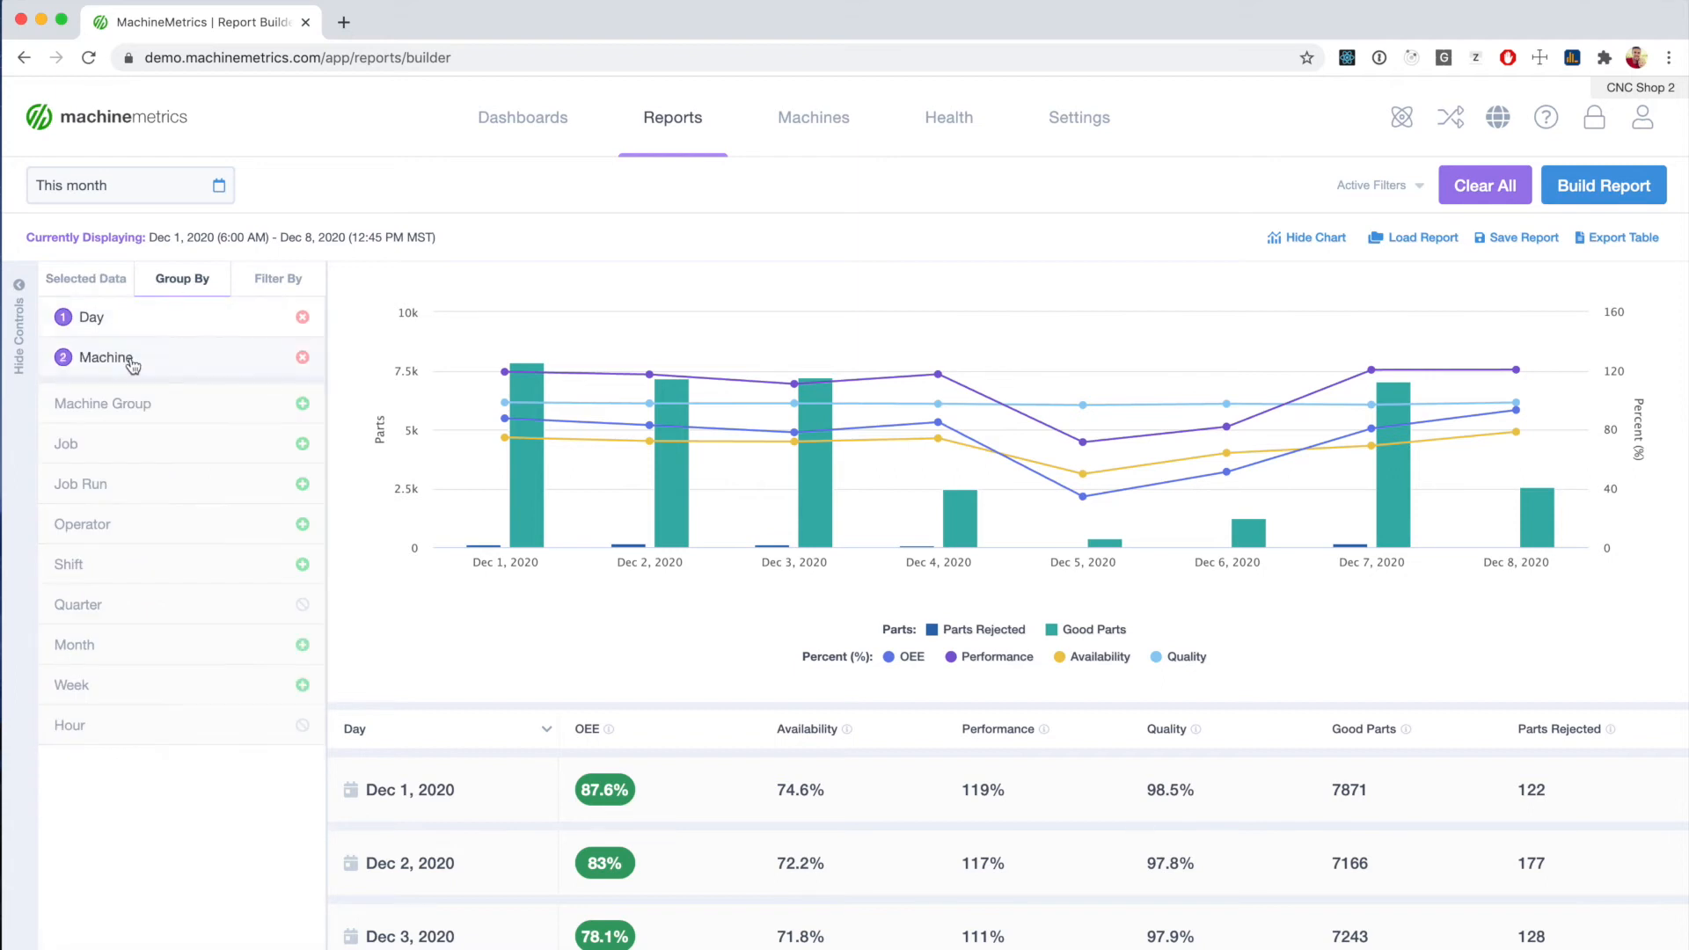
click(1573, 192)
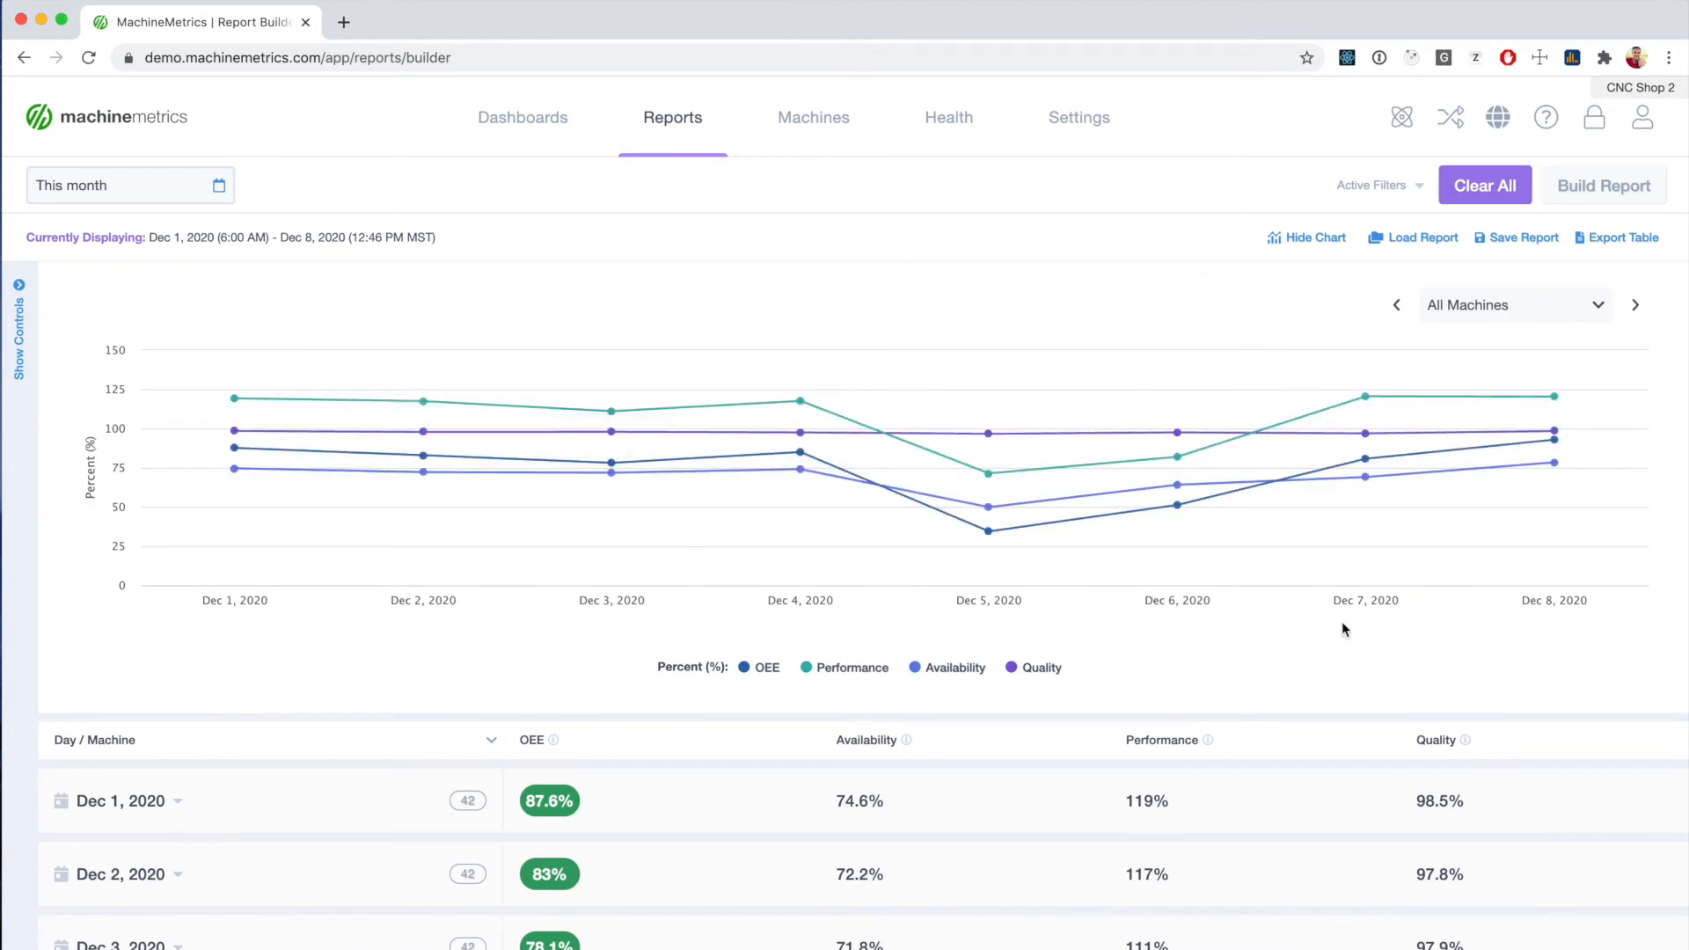
Step the chart through machines L 300-01 to LB 3000-03, then return to All Machines
click(1583, 308)
click(1539, 426)
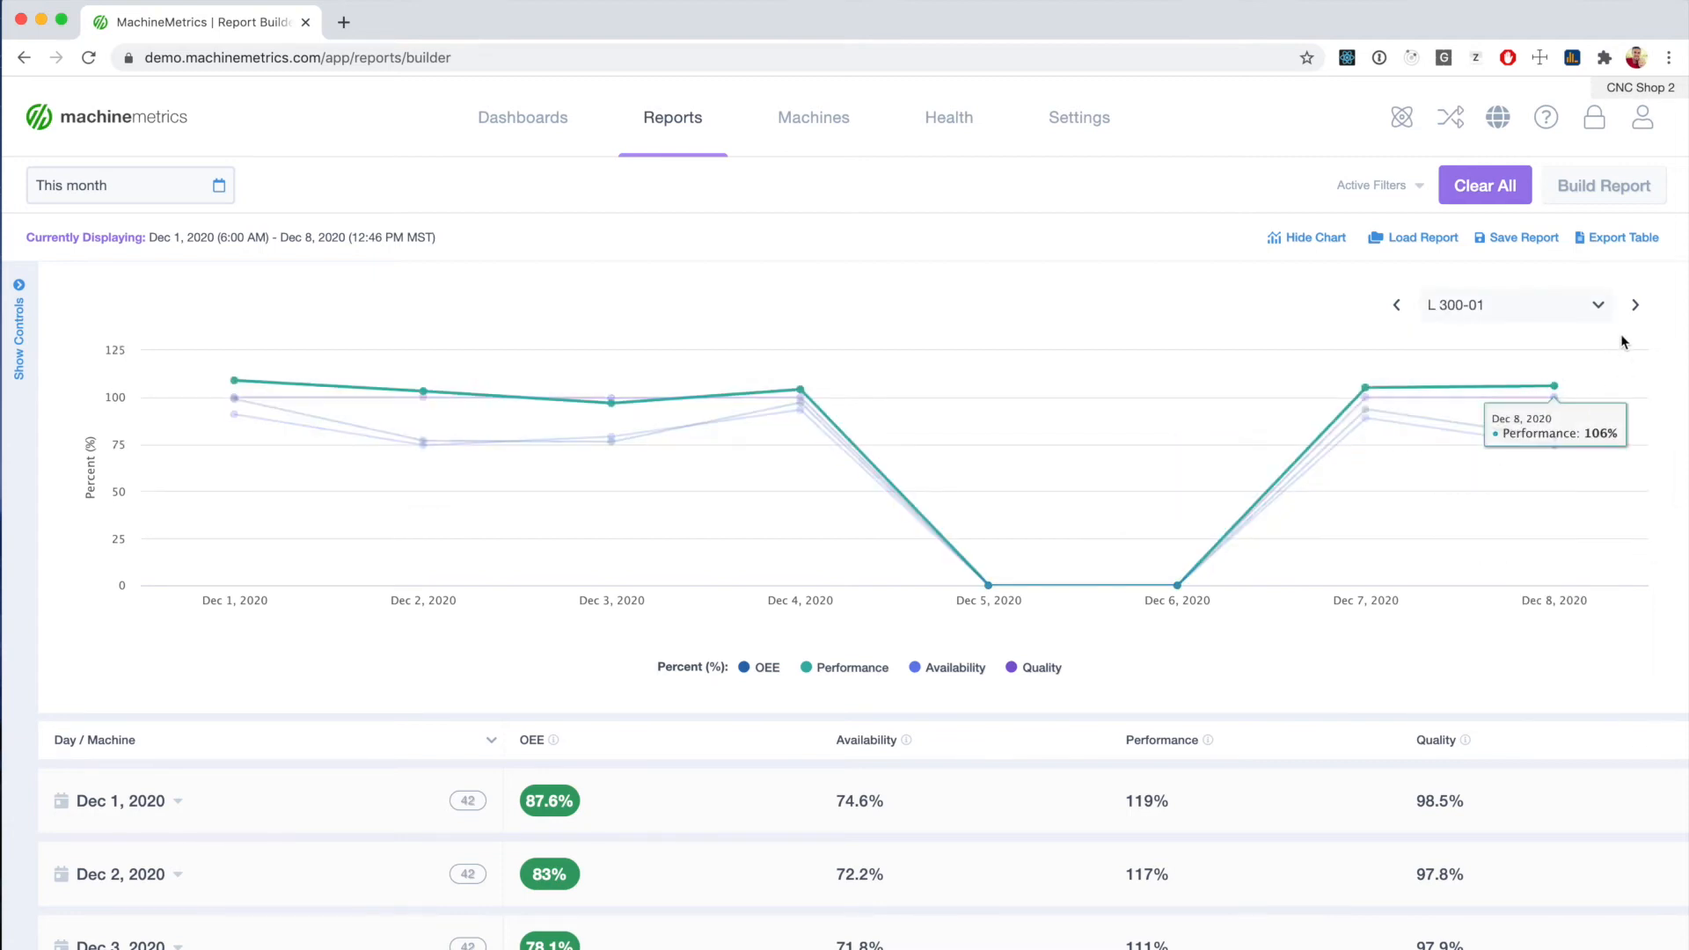
click(1635, 307)
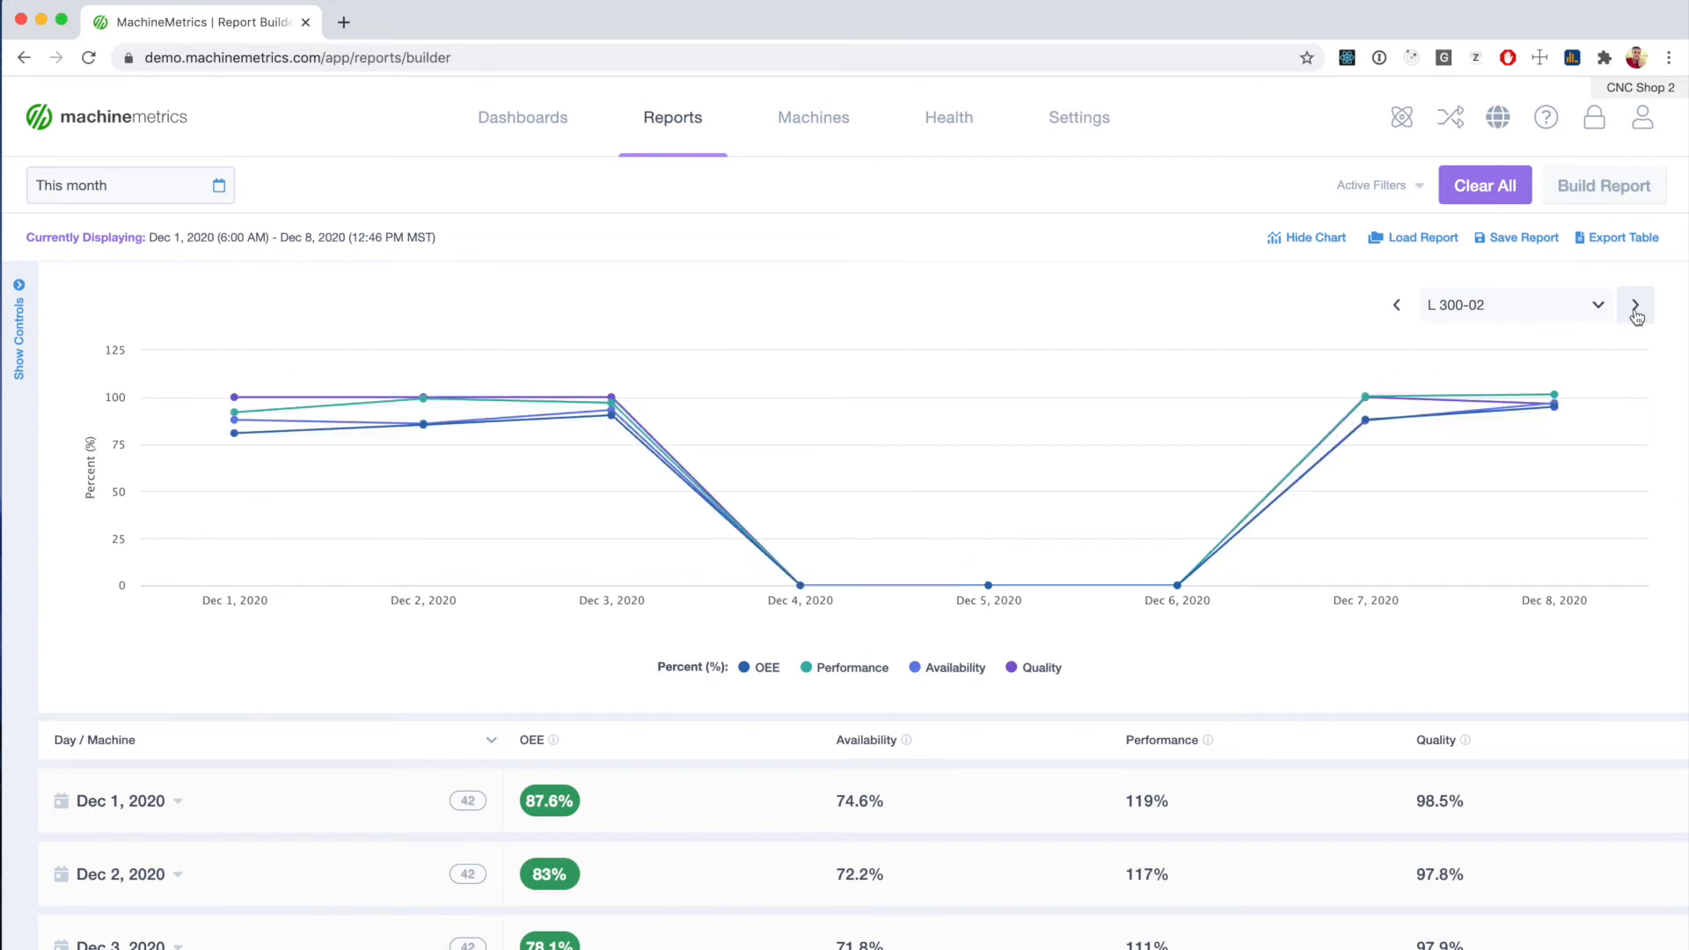
click(1636, 308)
click(1636, 308)
click(1636, 307)
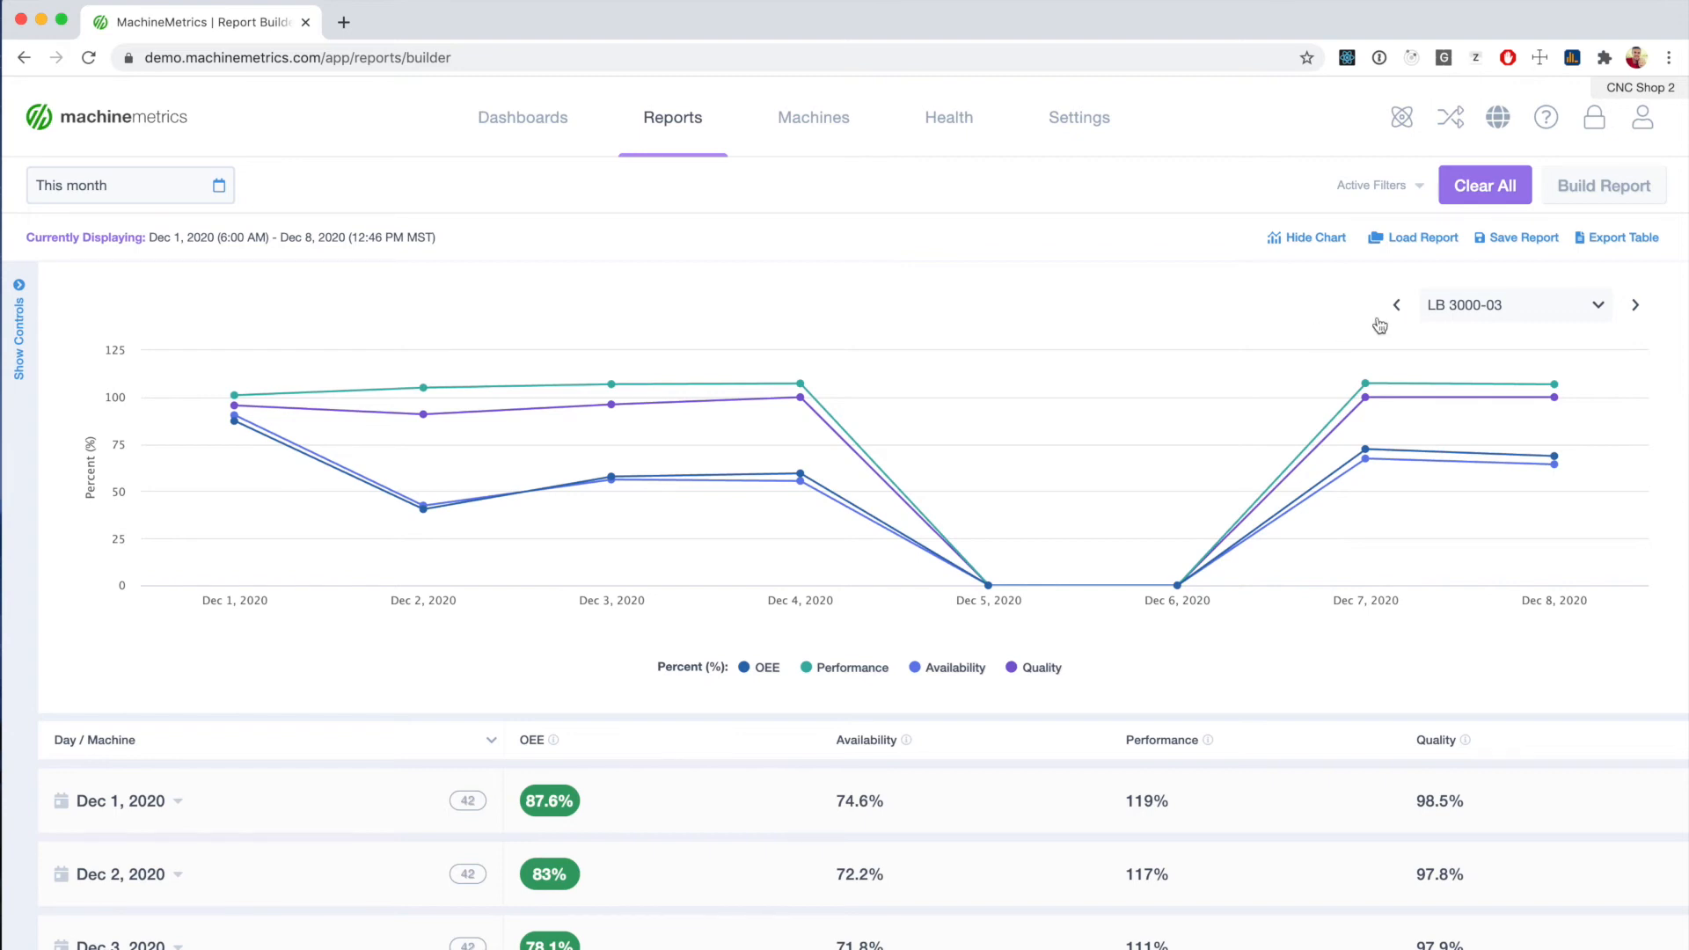
click(1465, 307)
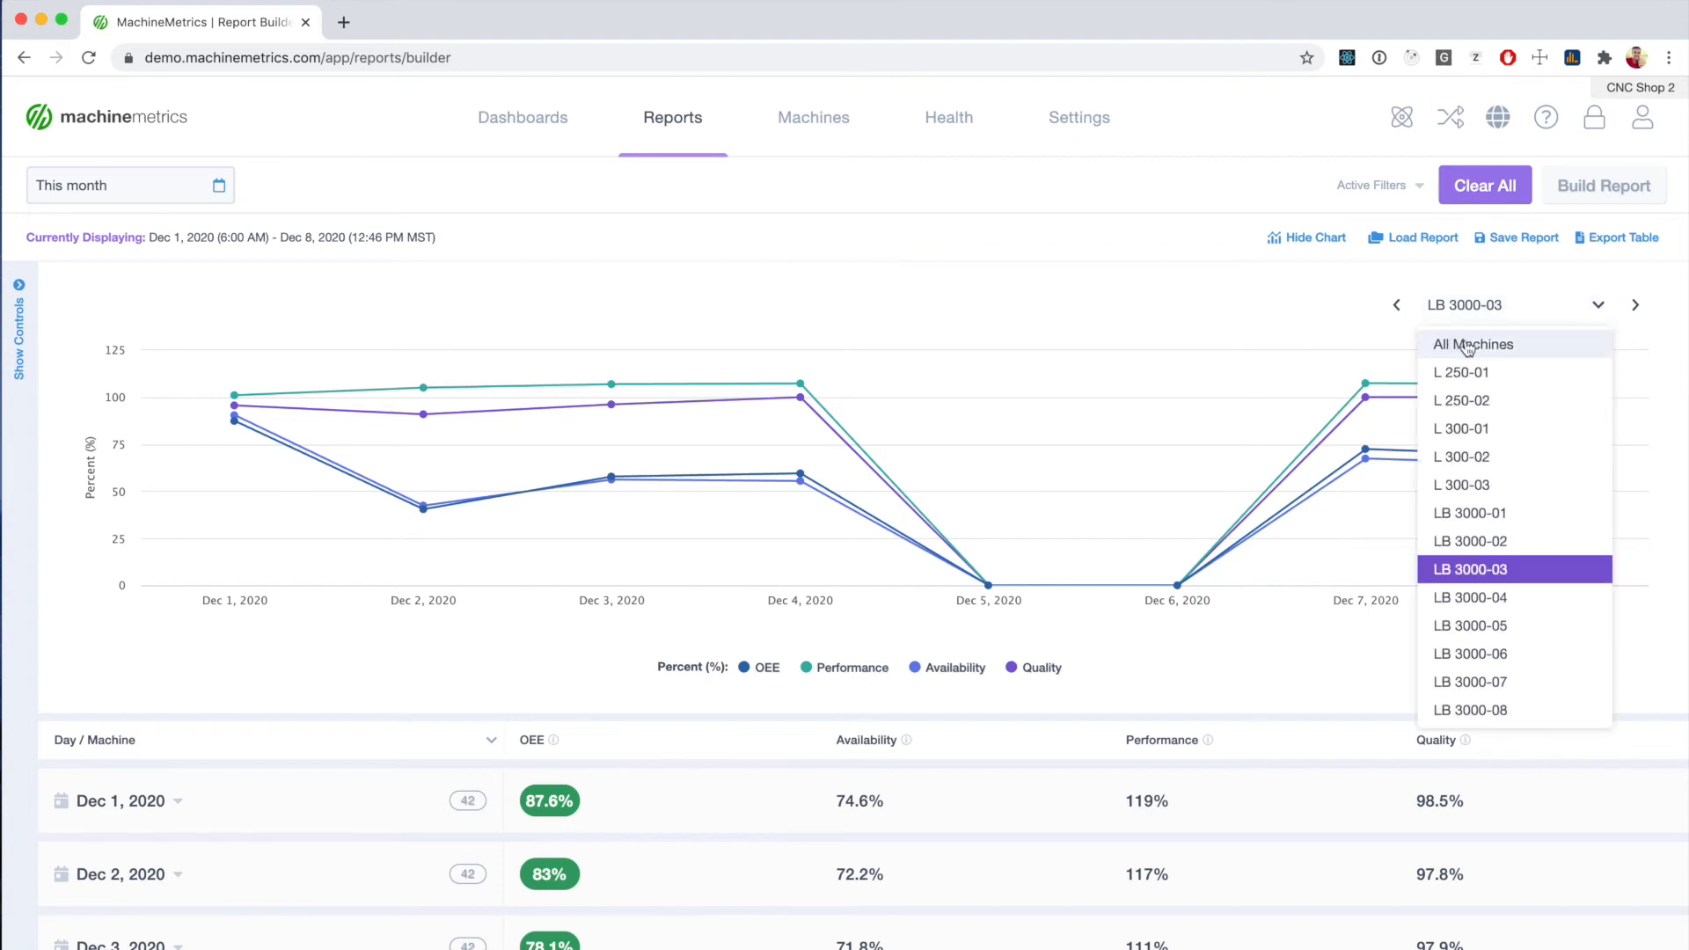
click(1470, 347)
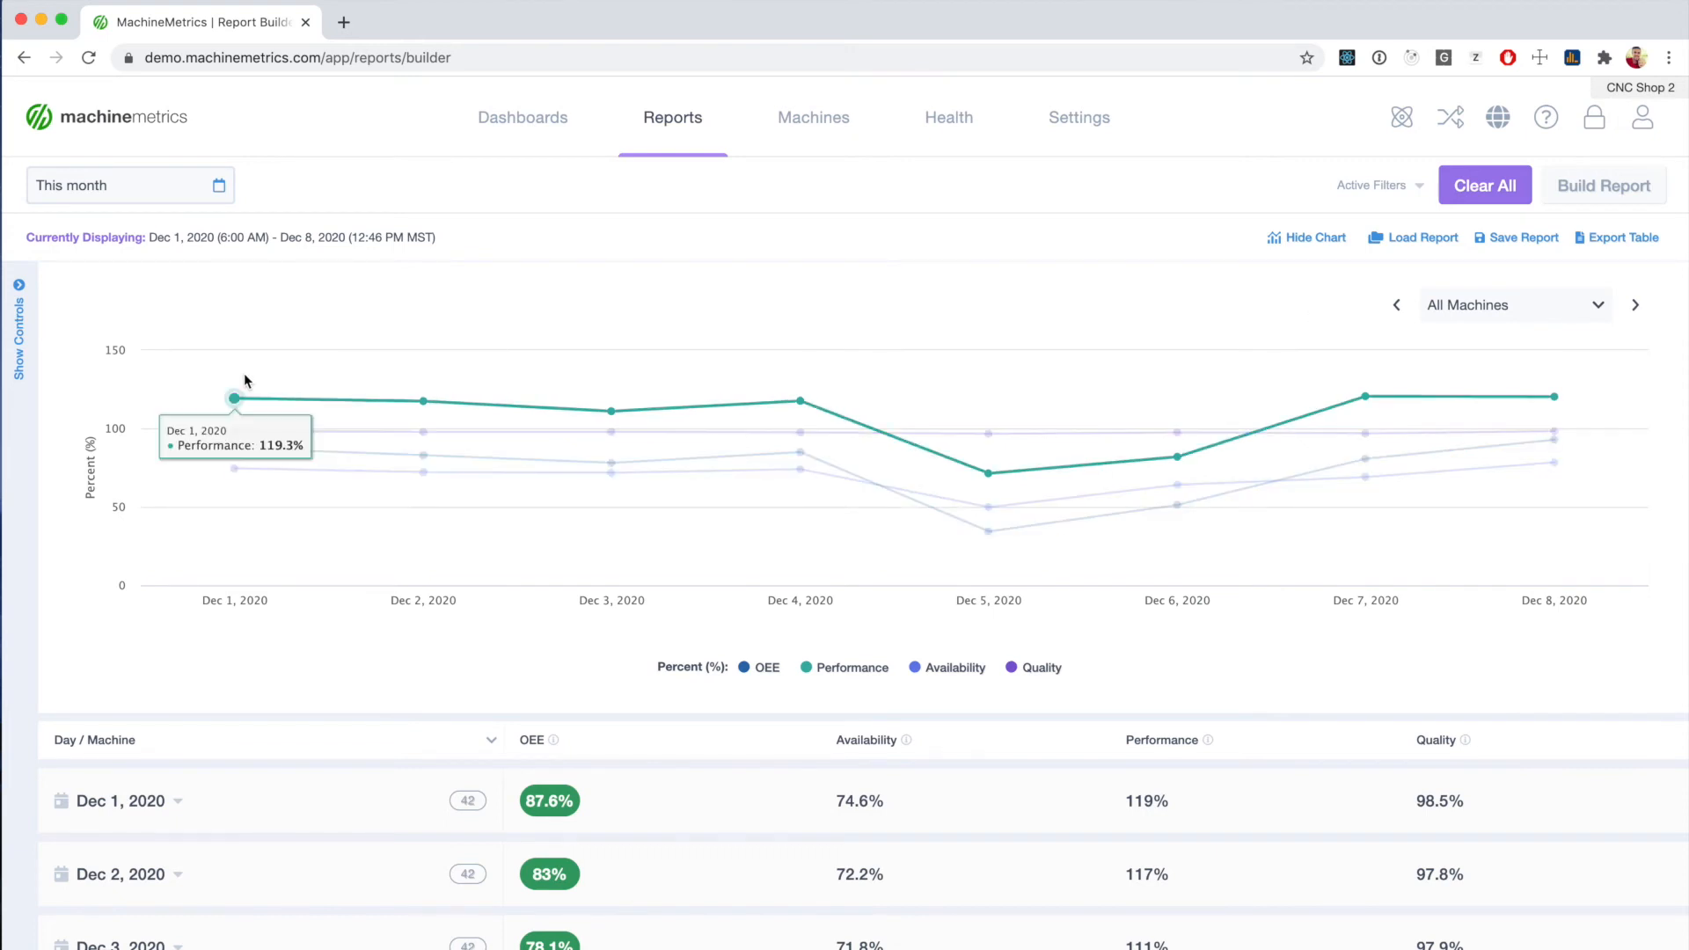
click(20, 325)
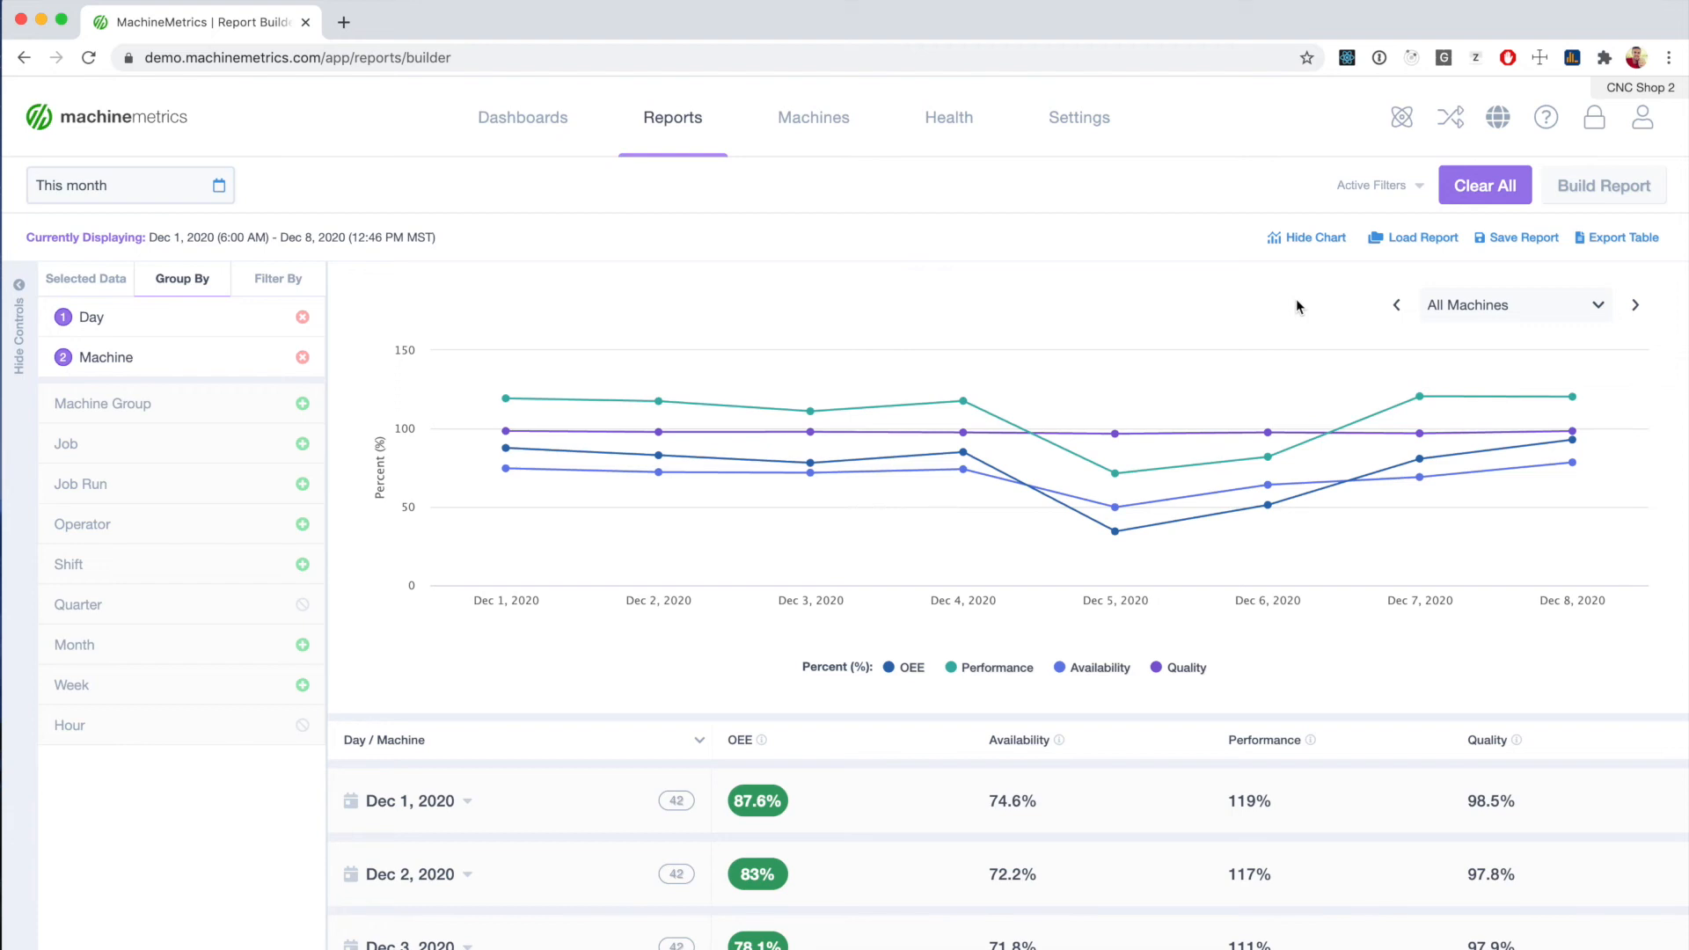
Replace the Day and Machine groupings with Job Run and rebuild the report
click(218, 328)
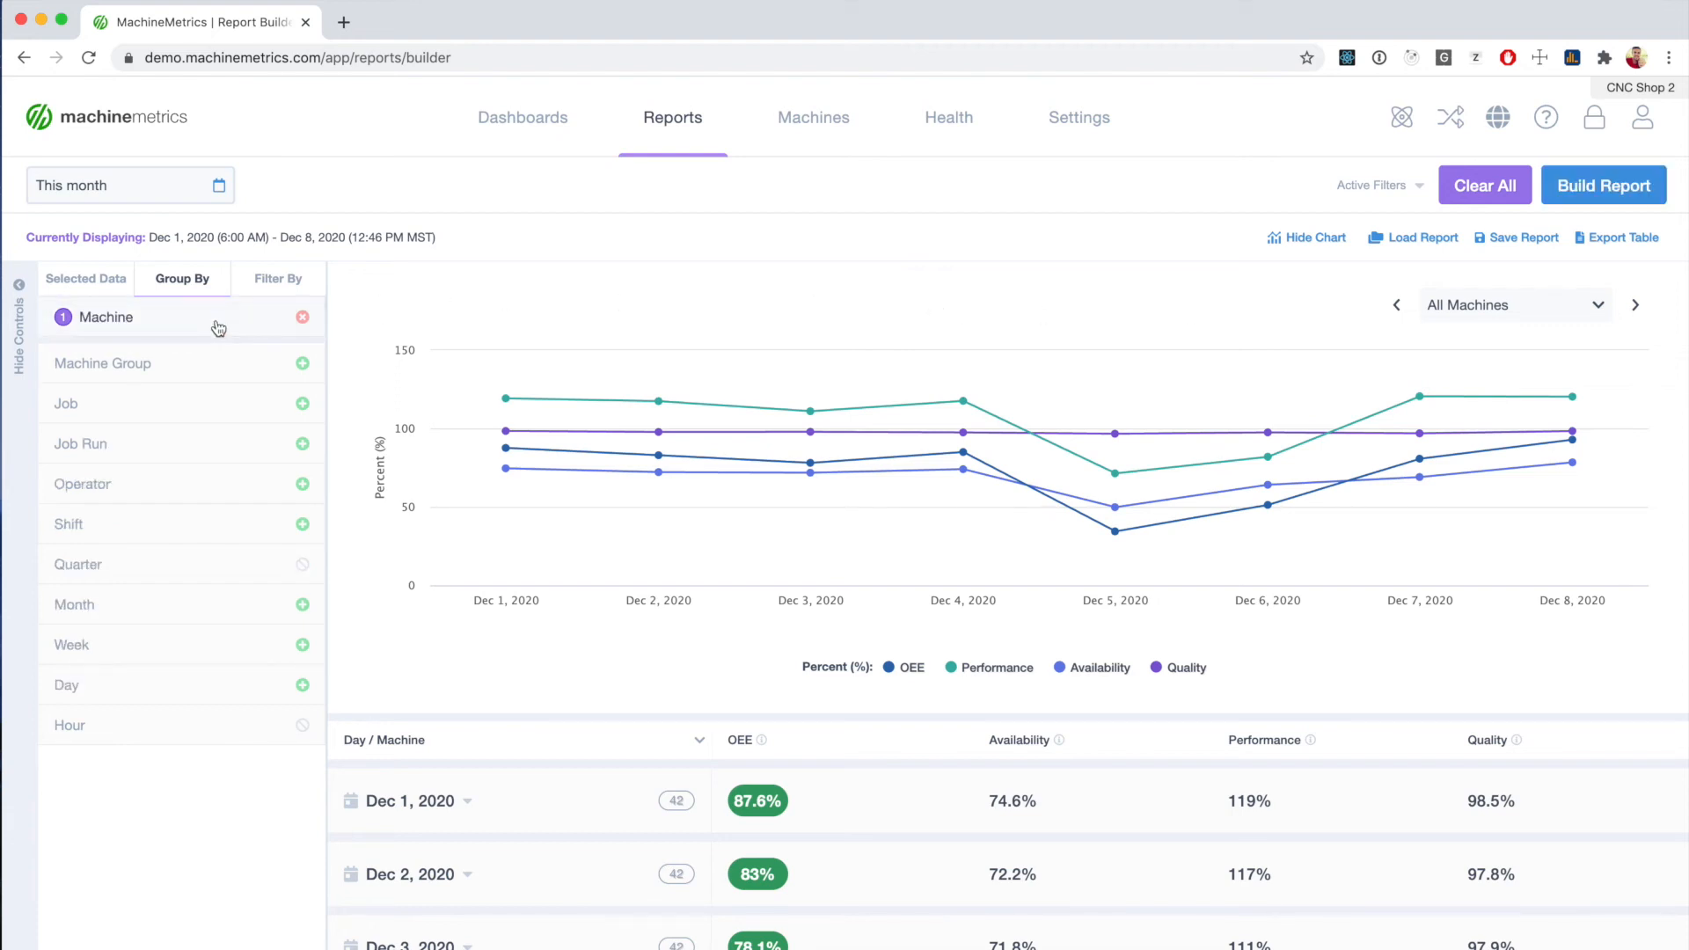
click(224, 325)
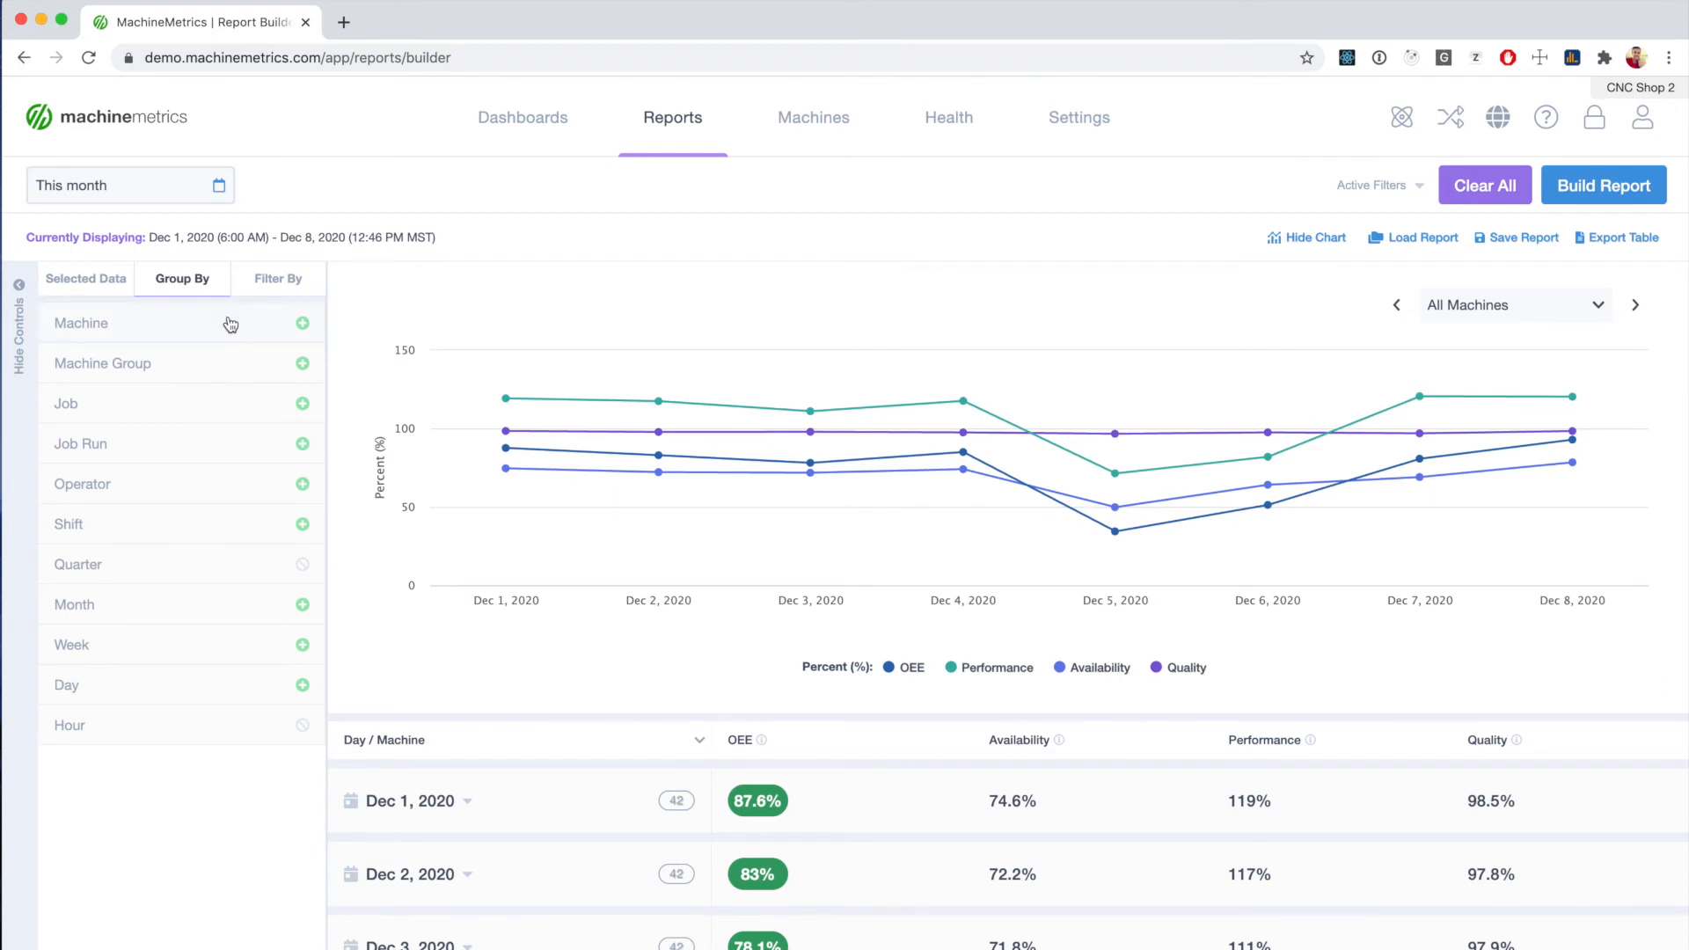
click(172, 448)
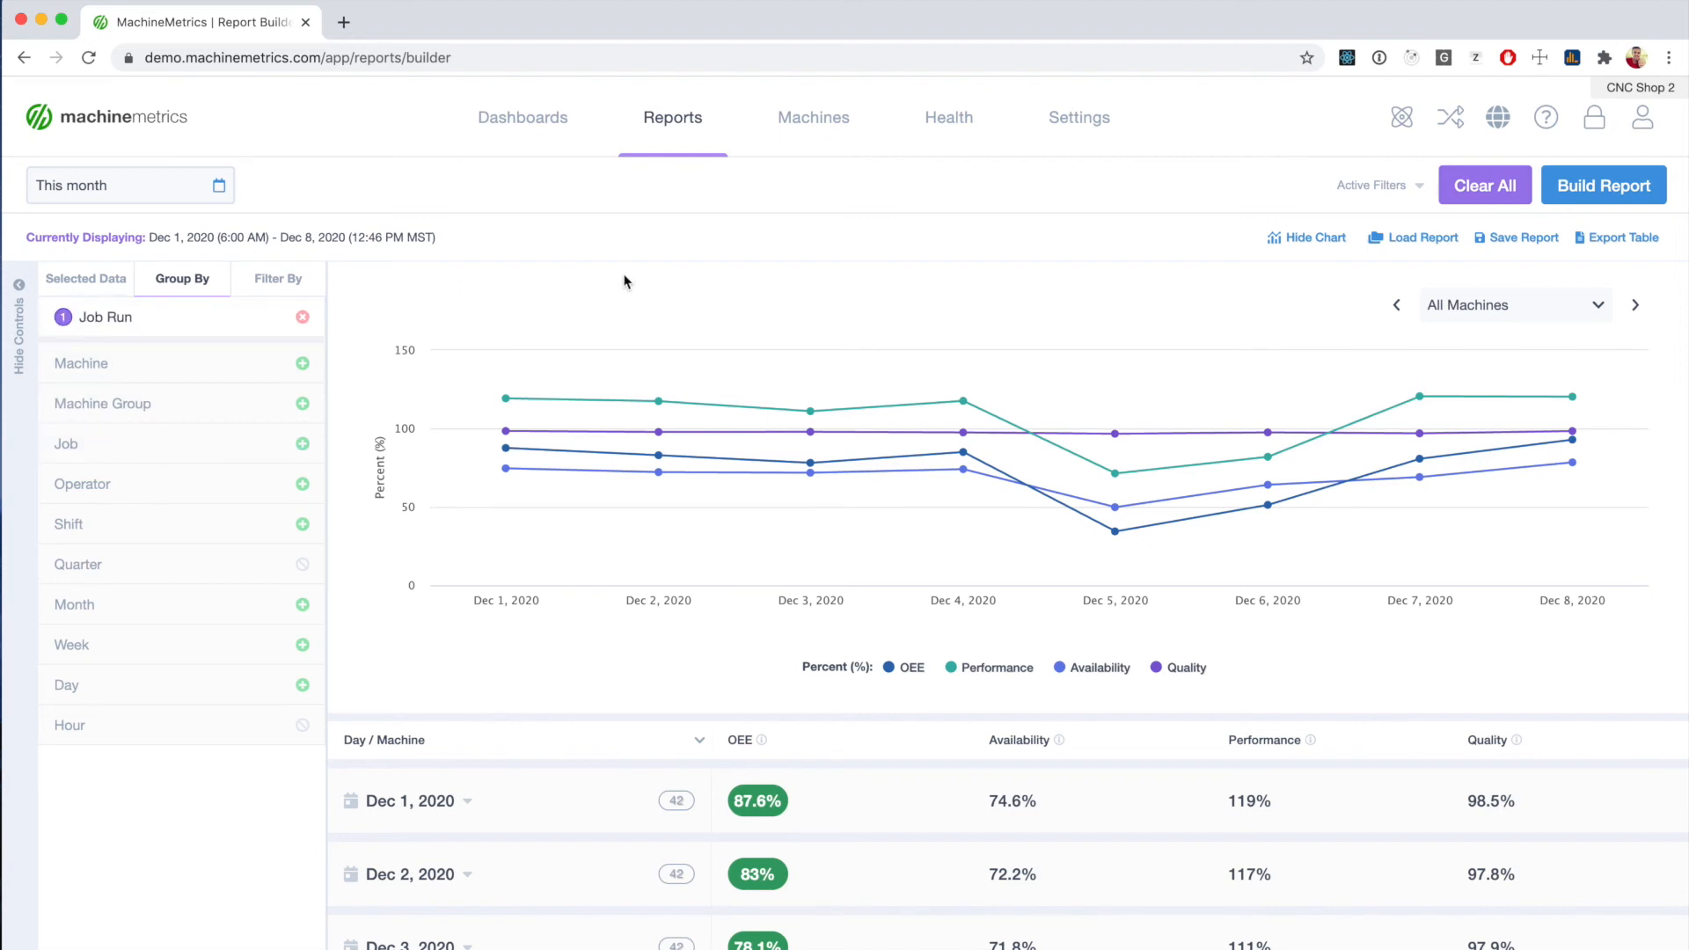
click(1604, 195)
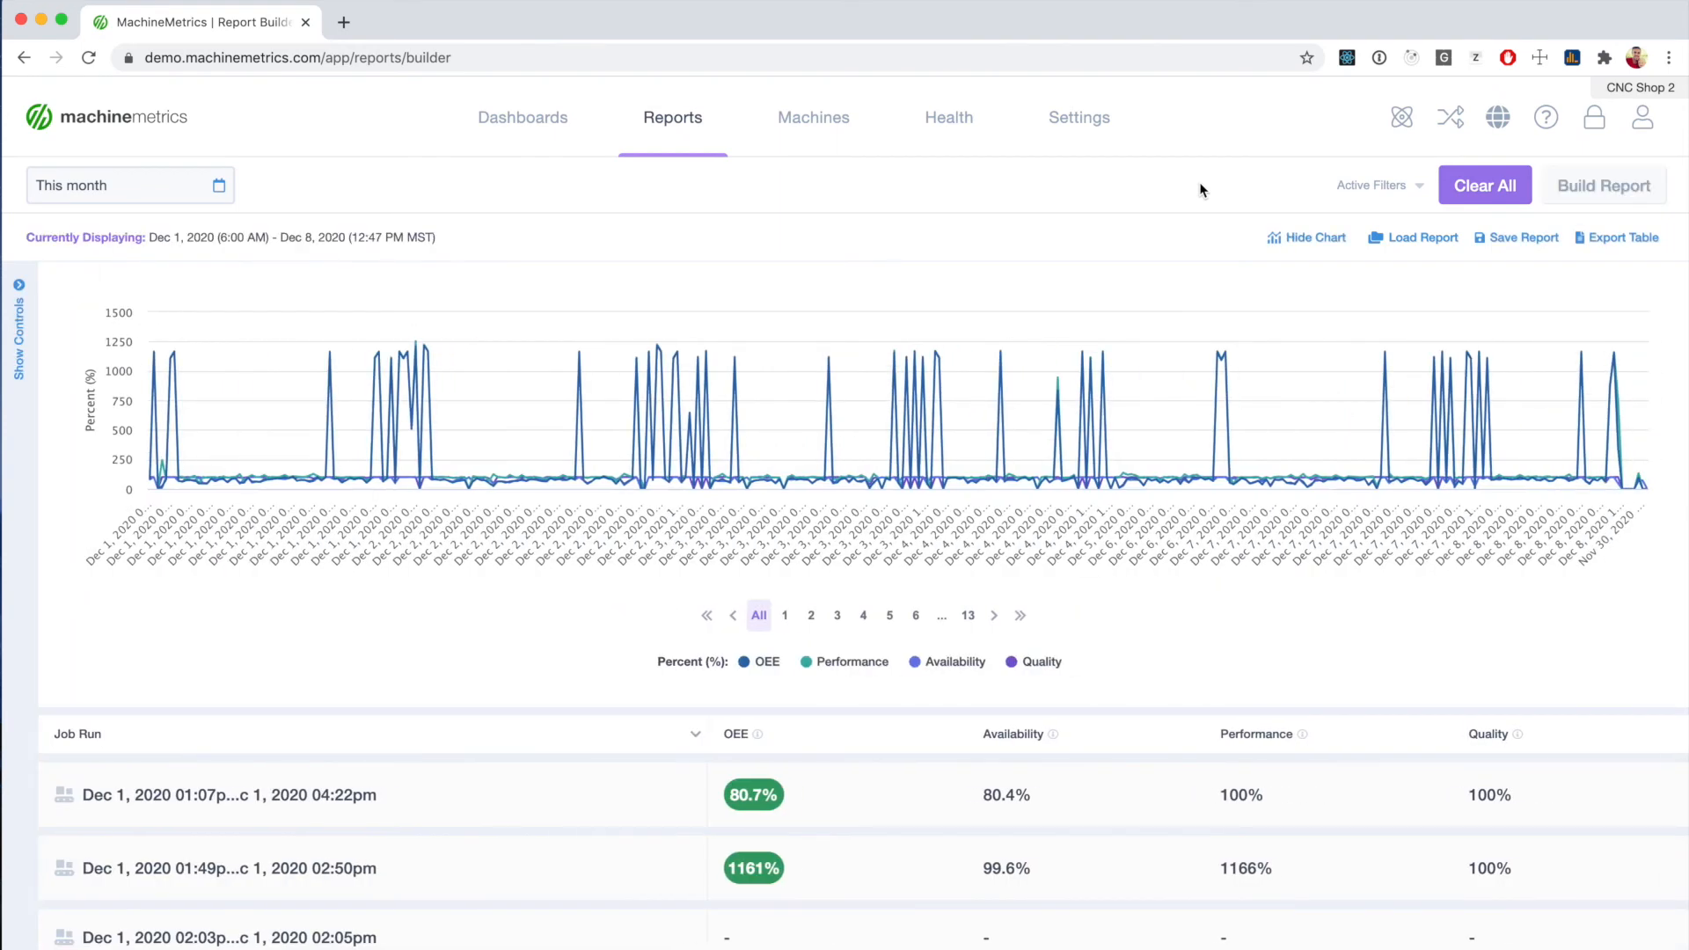
Page the job-run chart forward from the first page through page 5
click(994, 616)
click(994, 616)
click(994, 616)
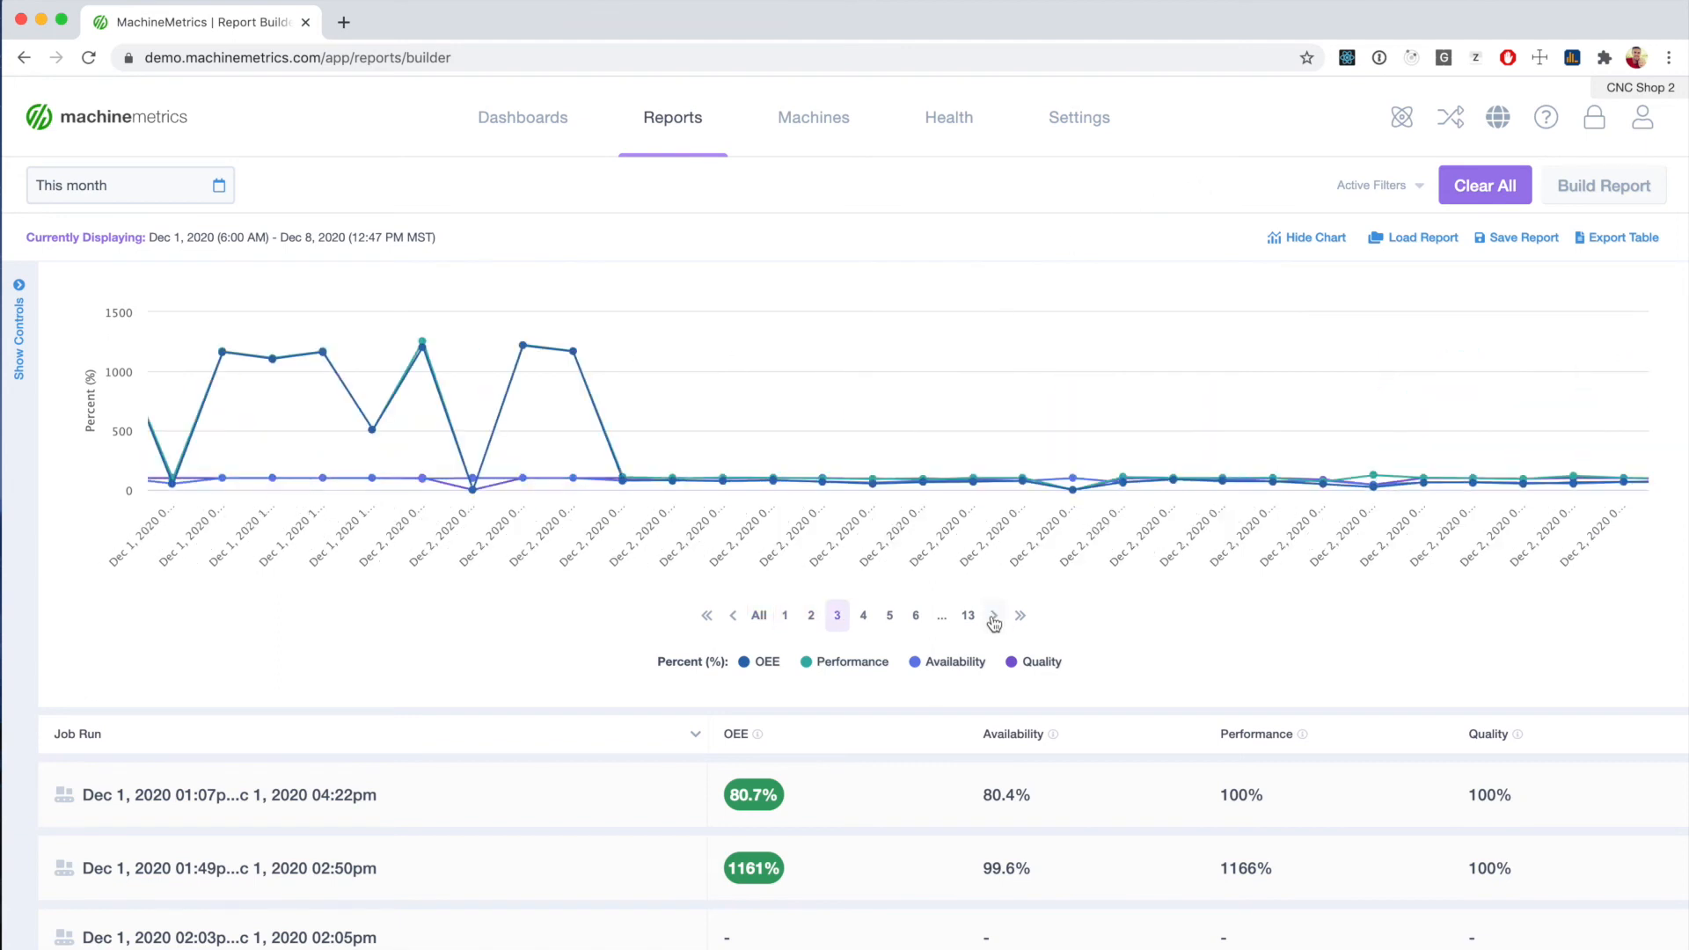
click(994, 616)
click(994, 616)
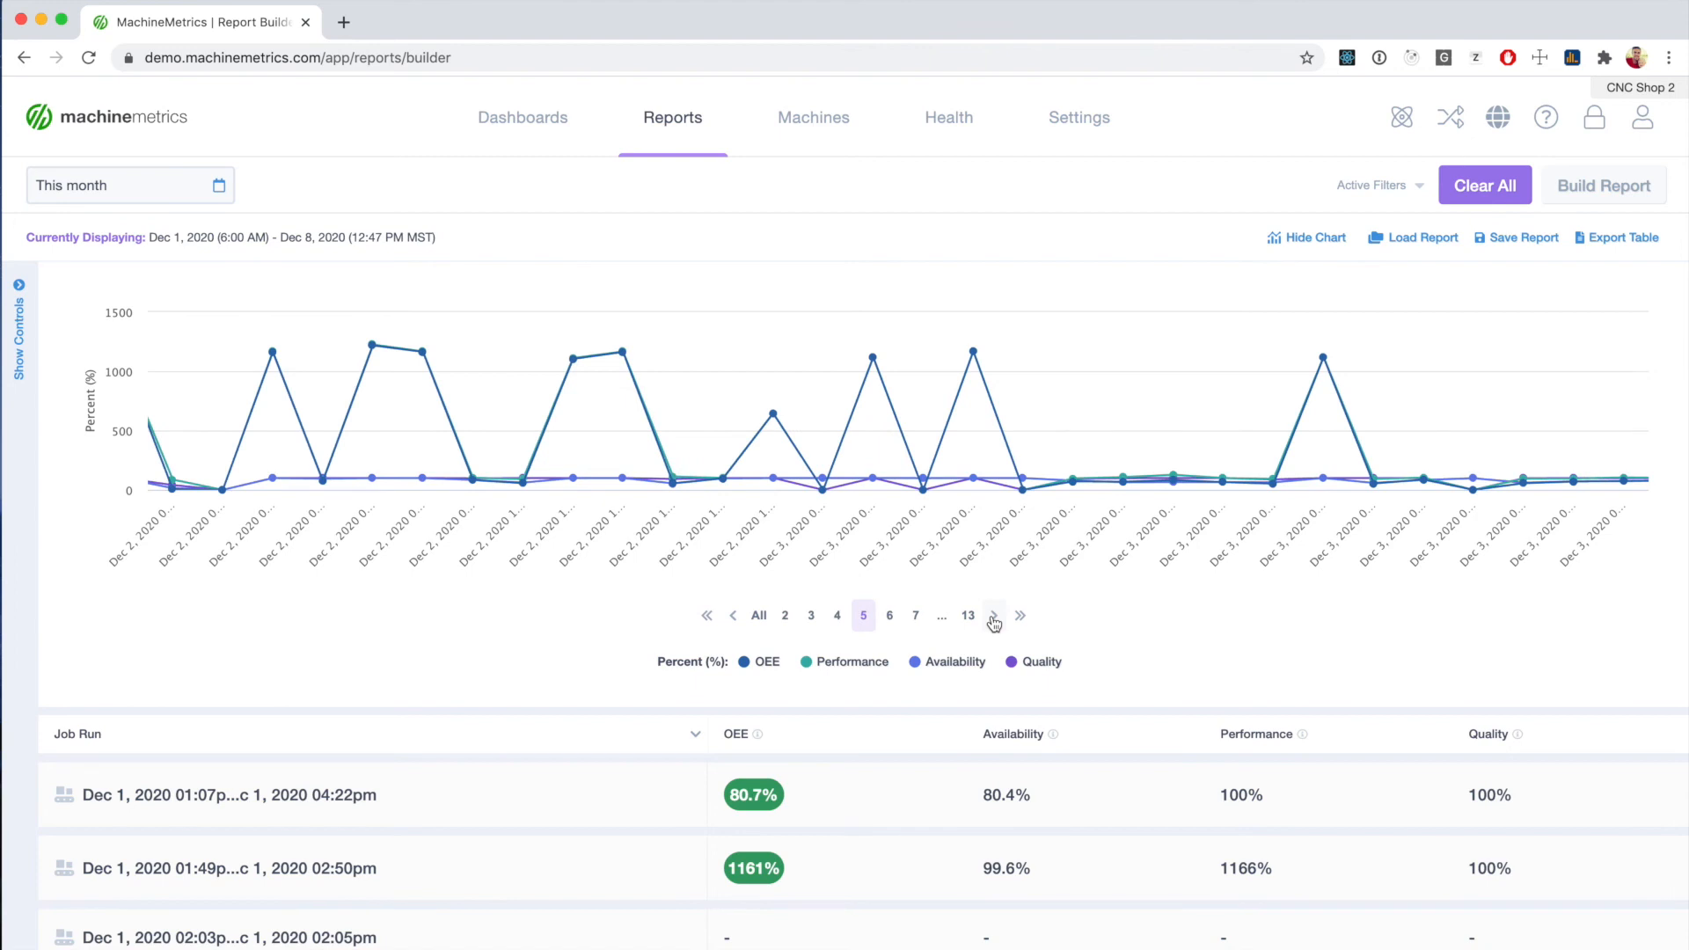
Step back to page 2, show all job runs, and bring the report controls back
click(841, 618)
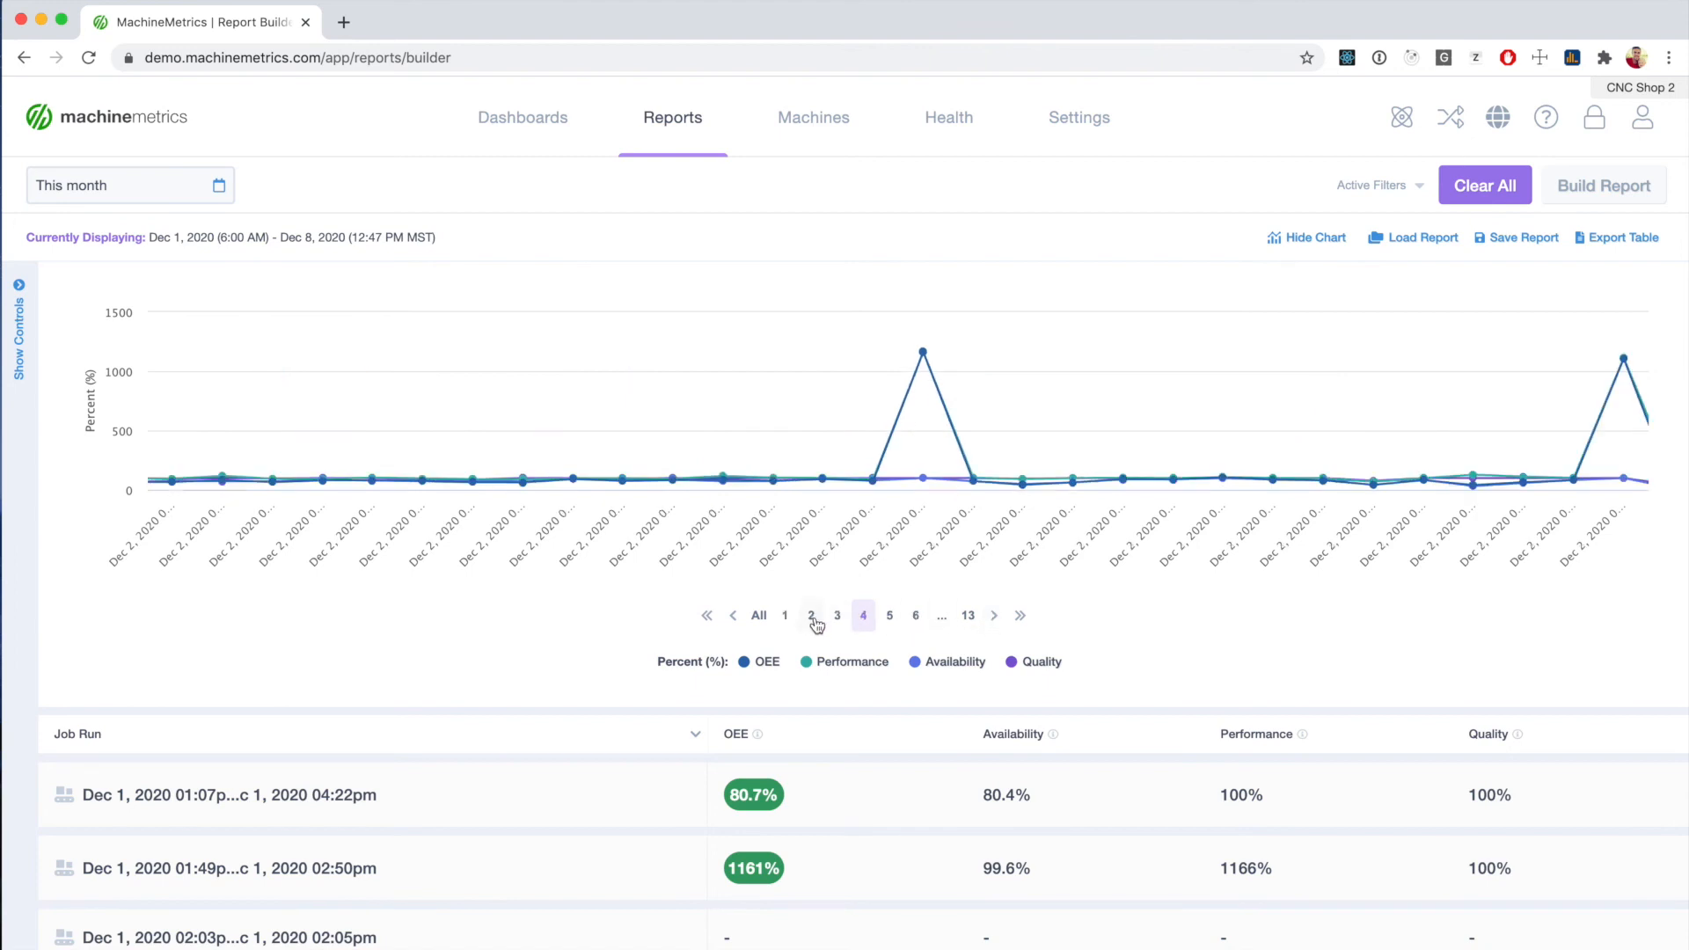
click(813, 618)
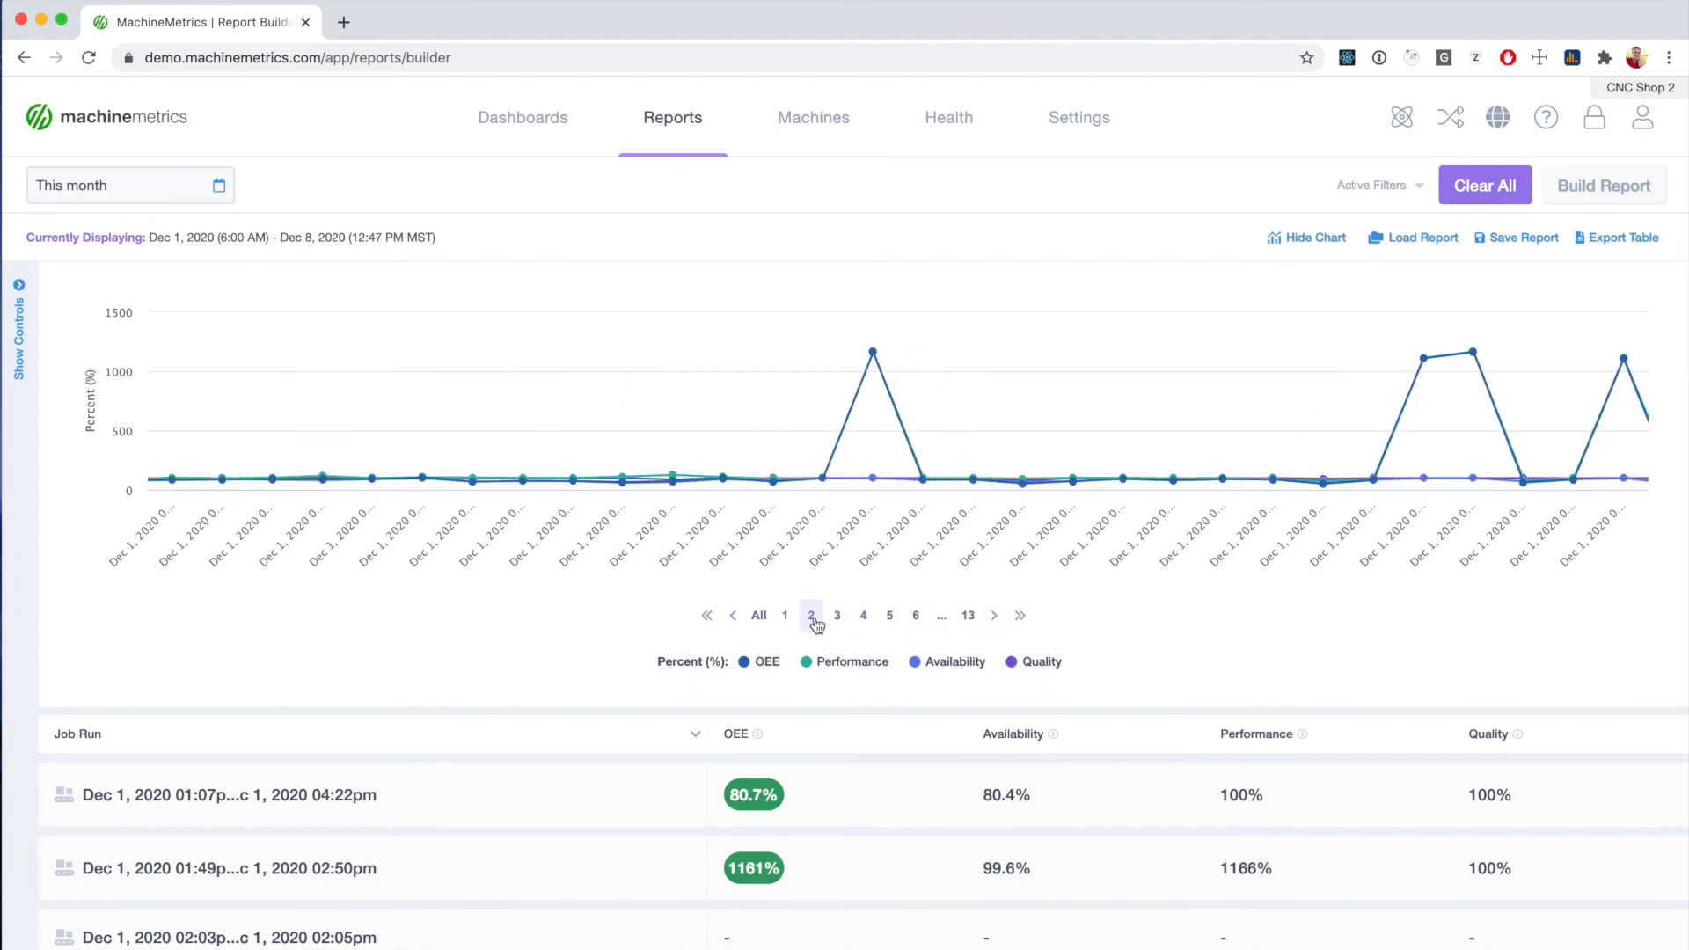
click(760, 617)
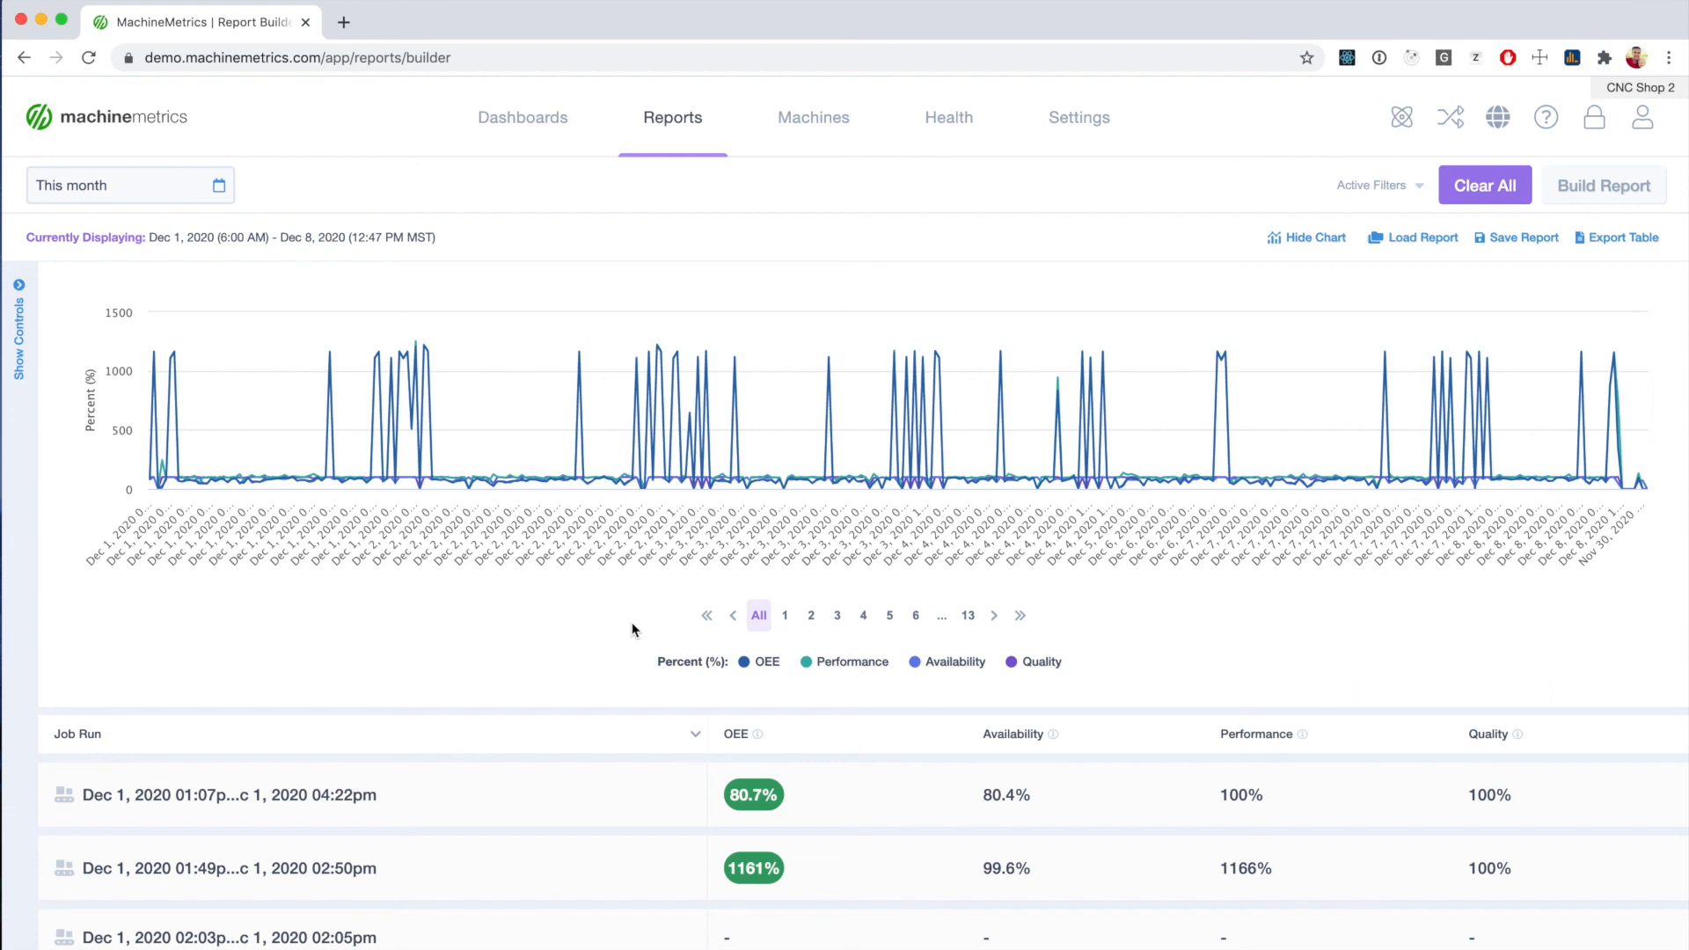
click(21, 379)
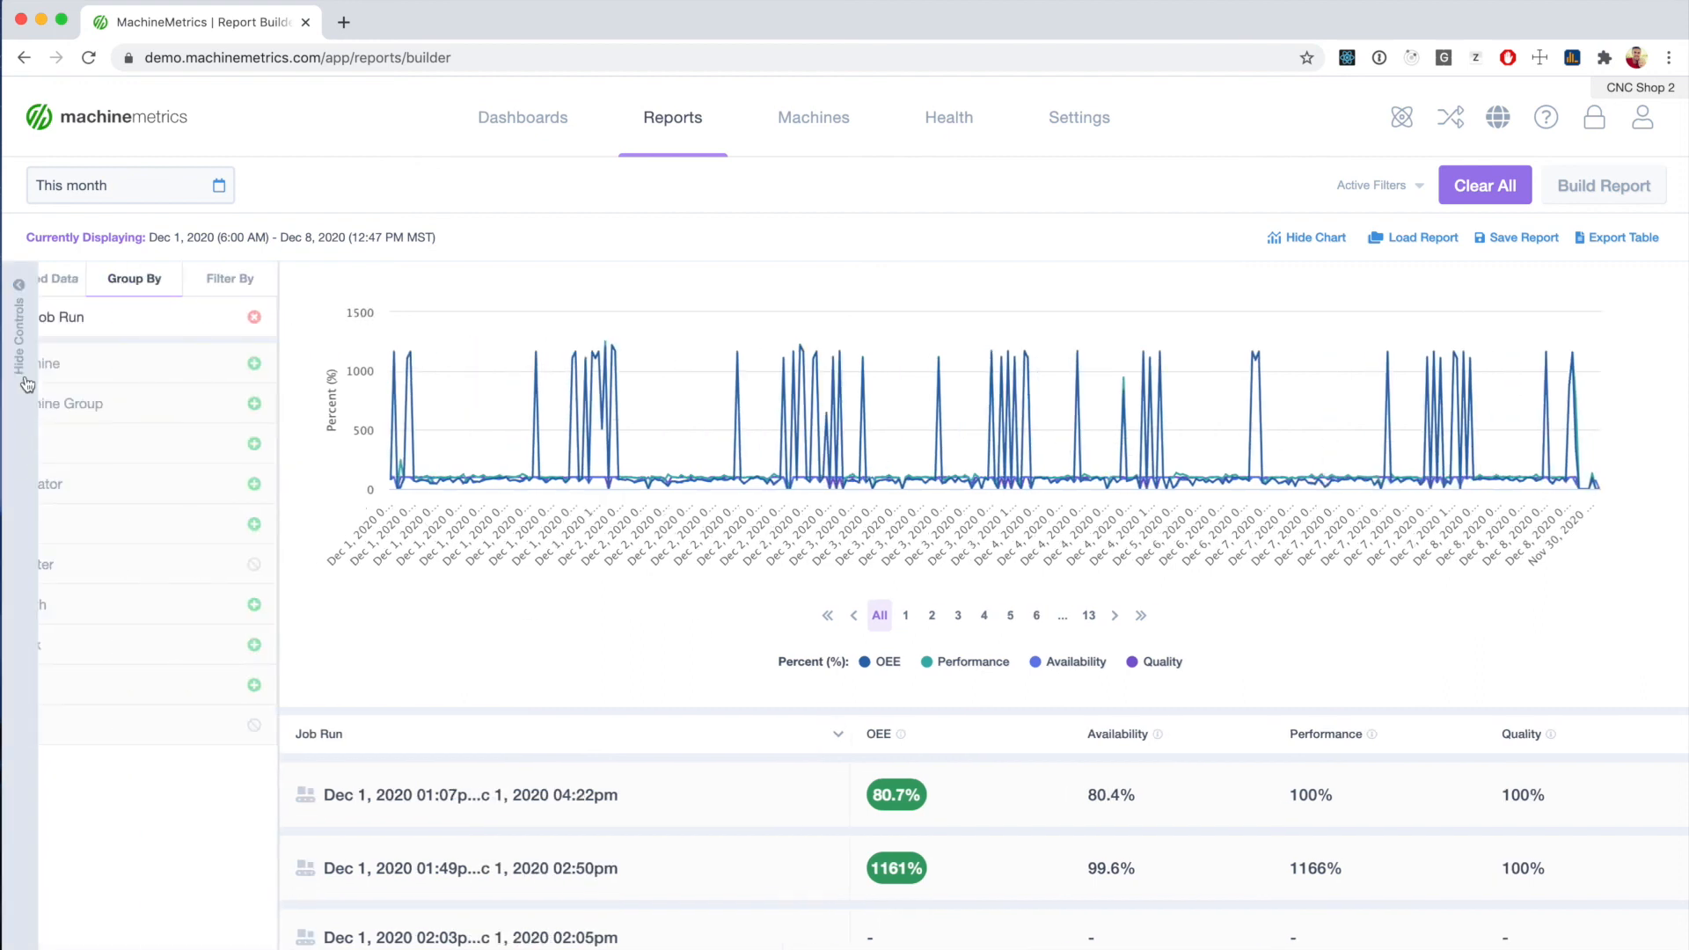
Add an Operator filter for Operator 1009 and rebuild the job-run report
click(267, 281)
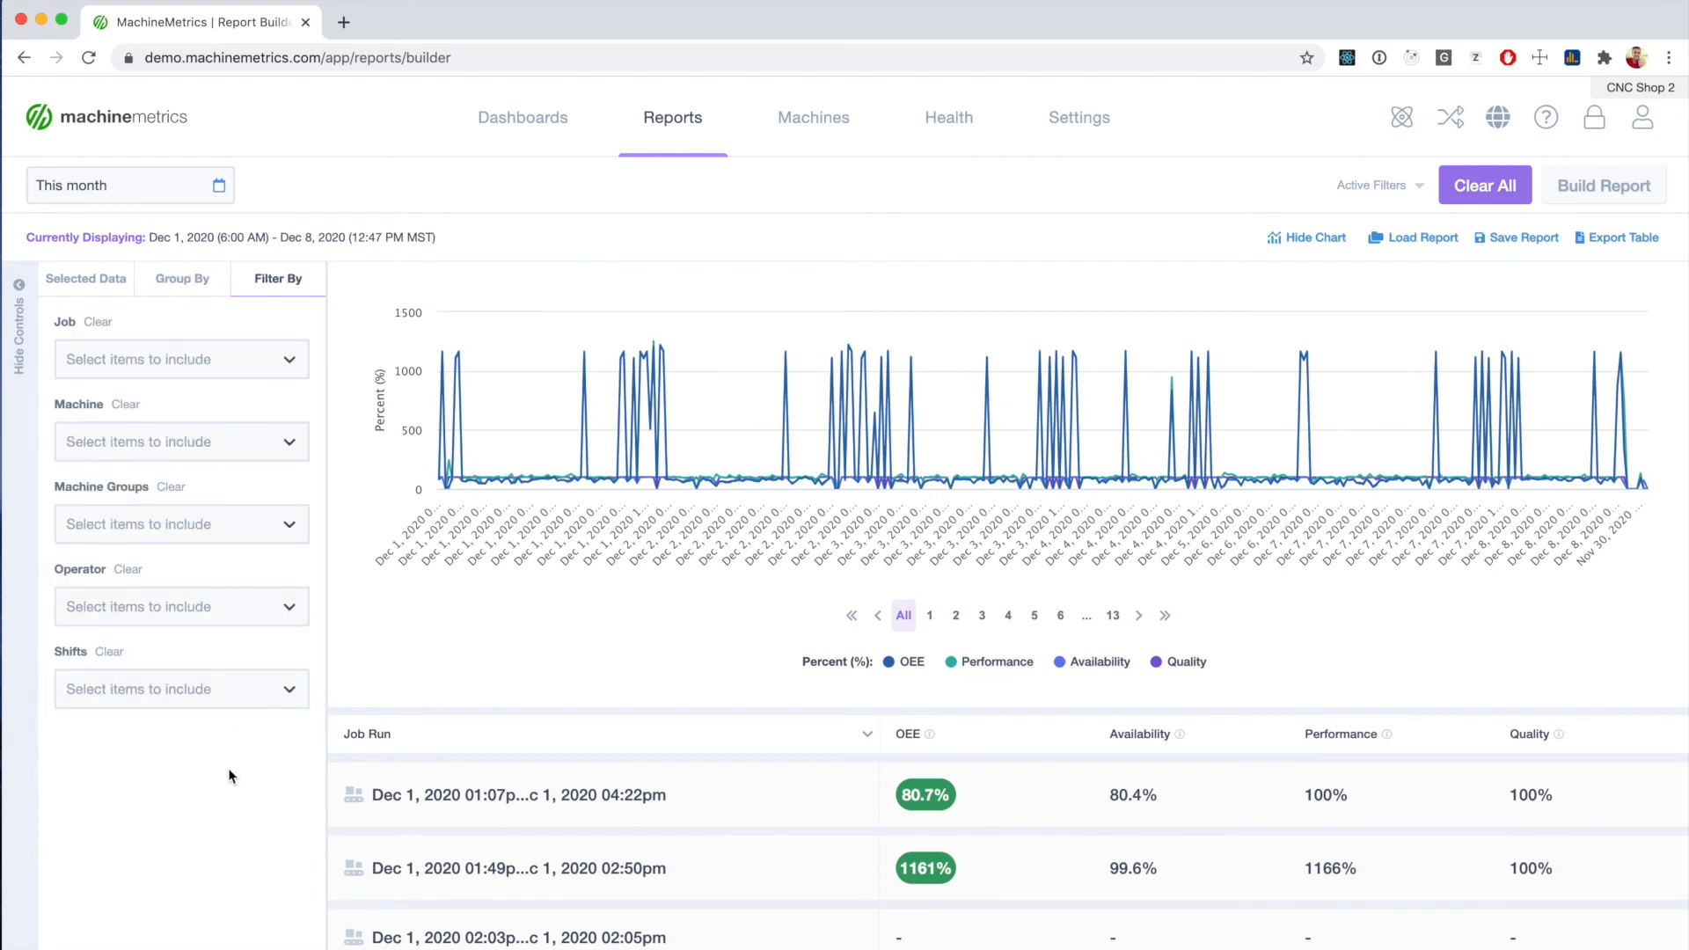
click(235, 620)
click(191, 699)
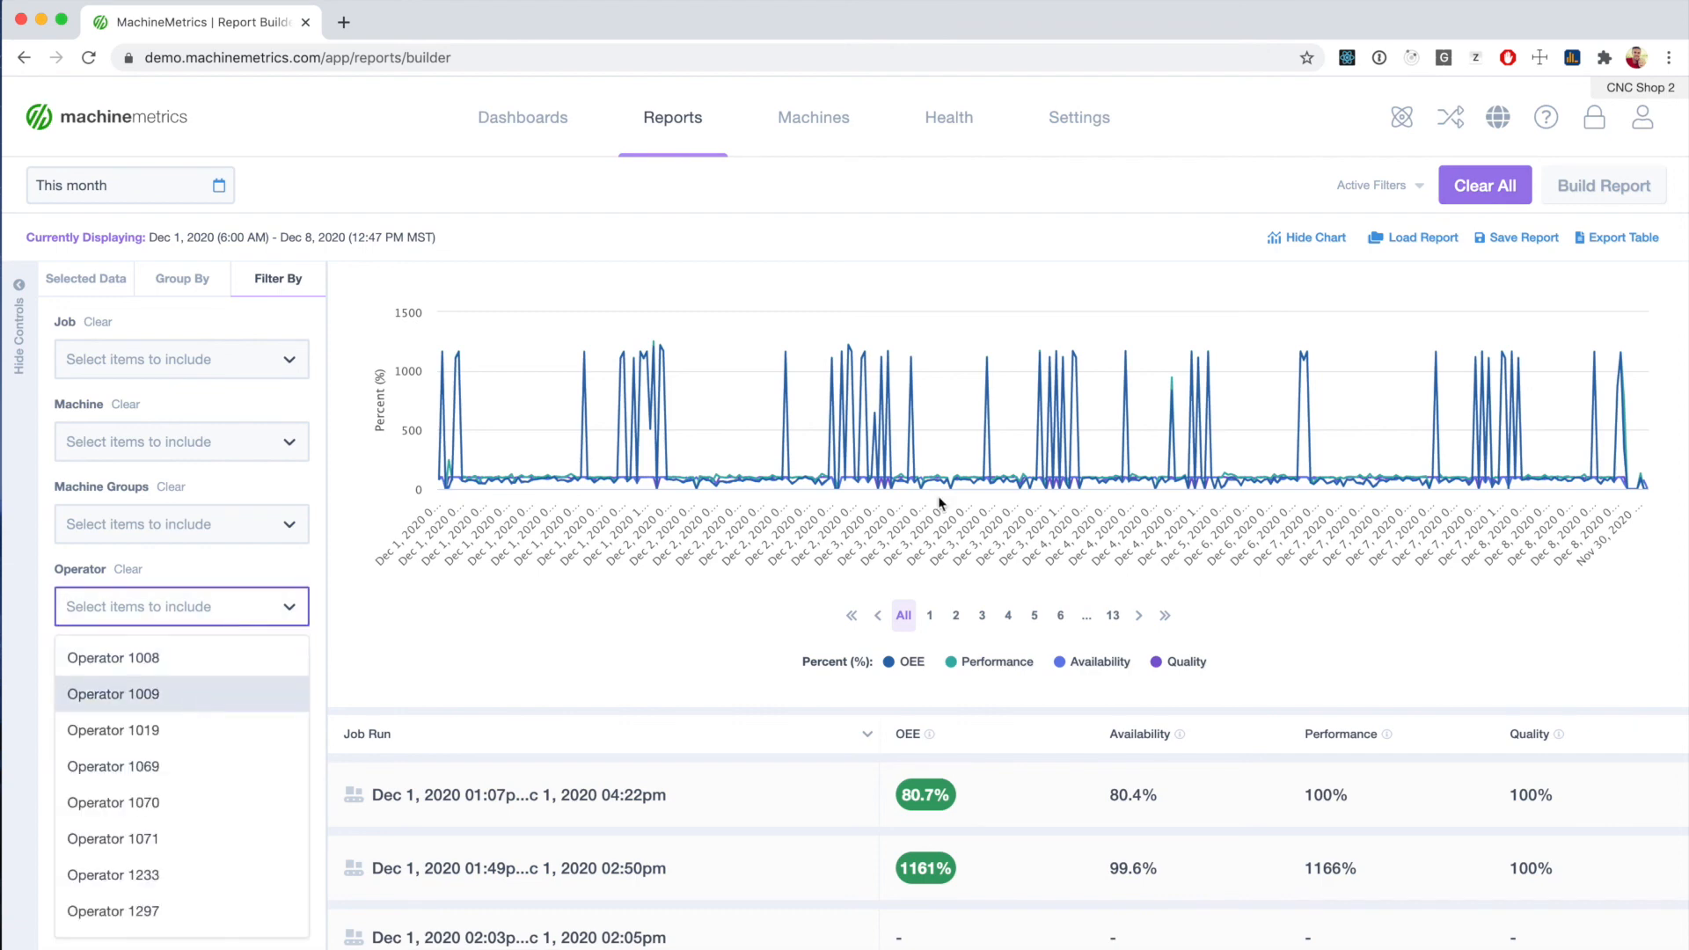
click(1616, 186)
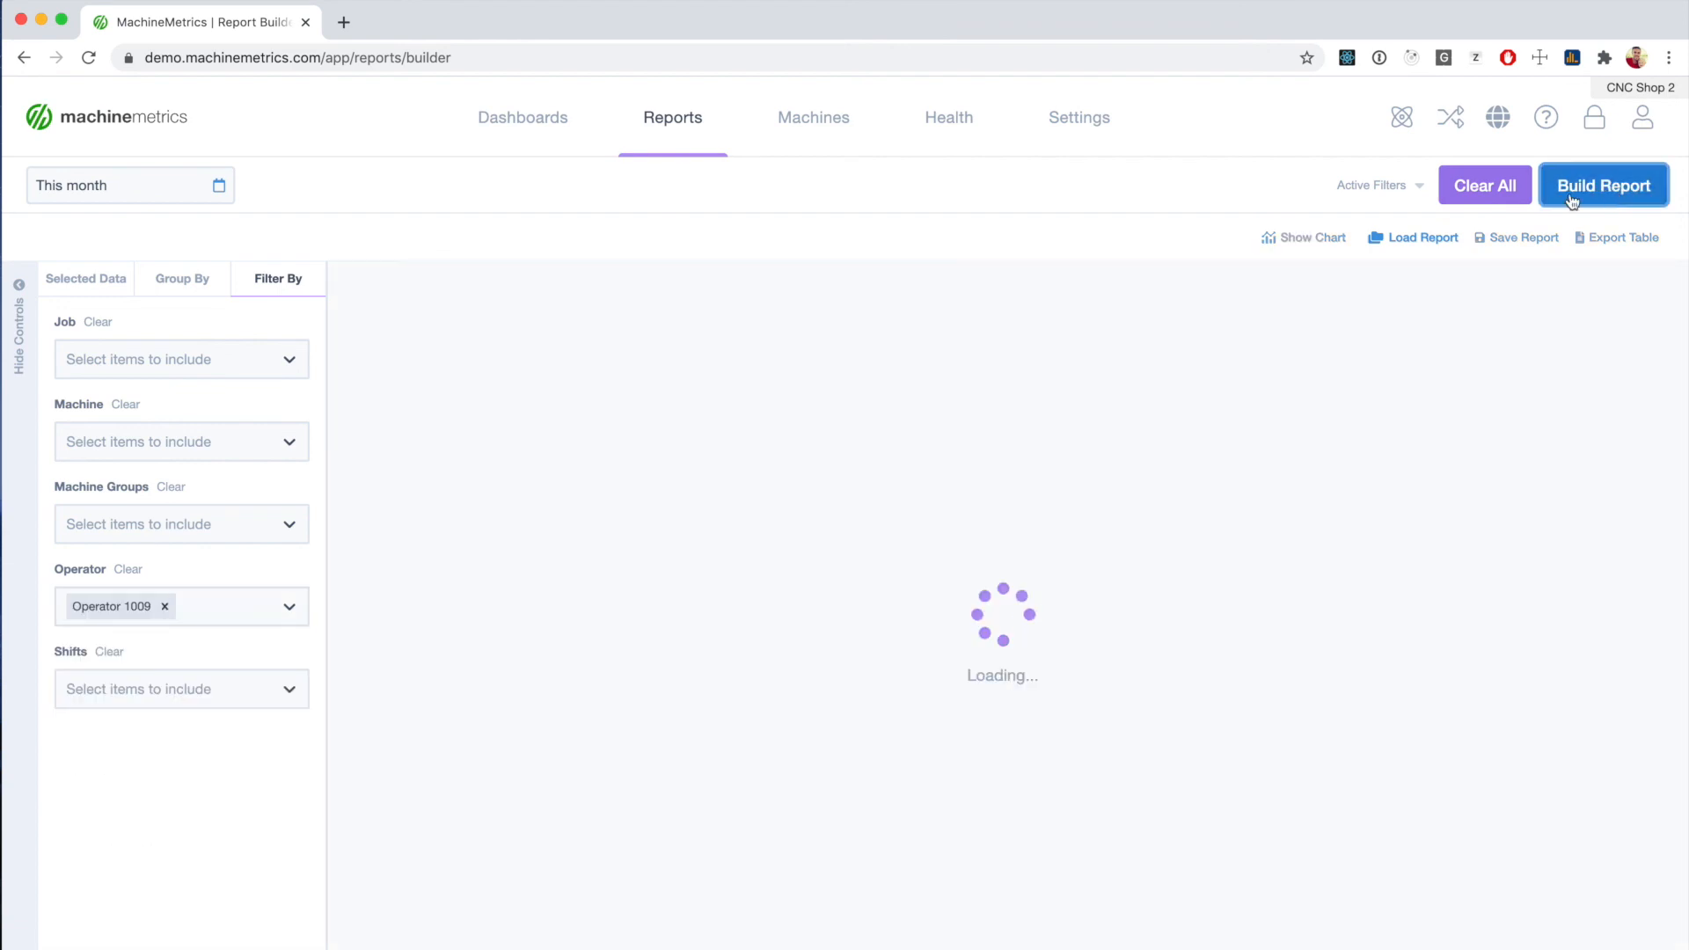